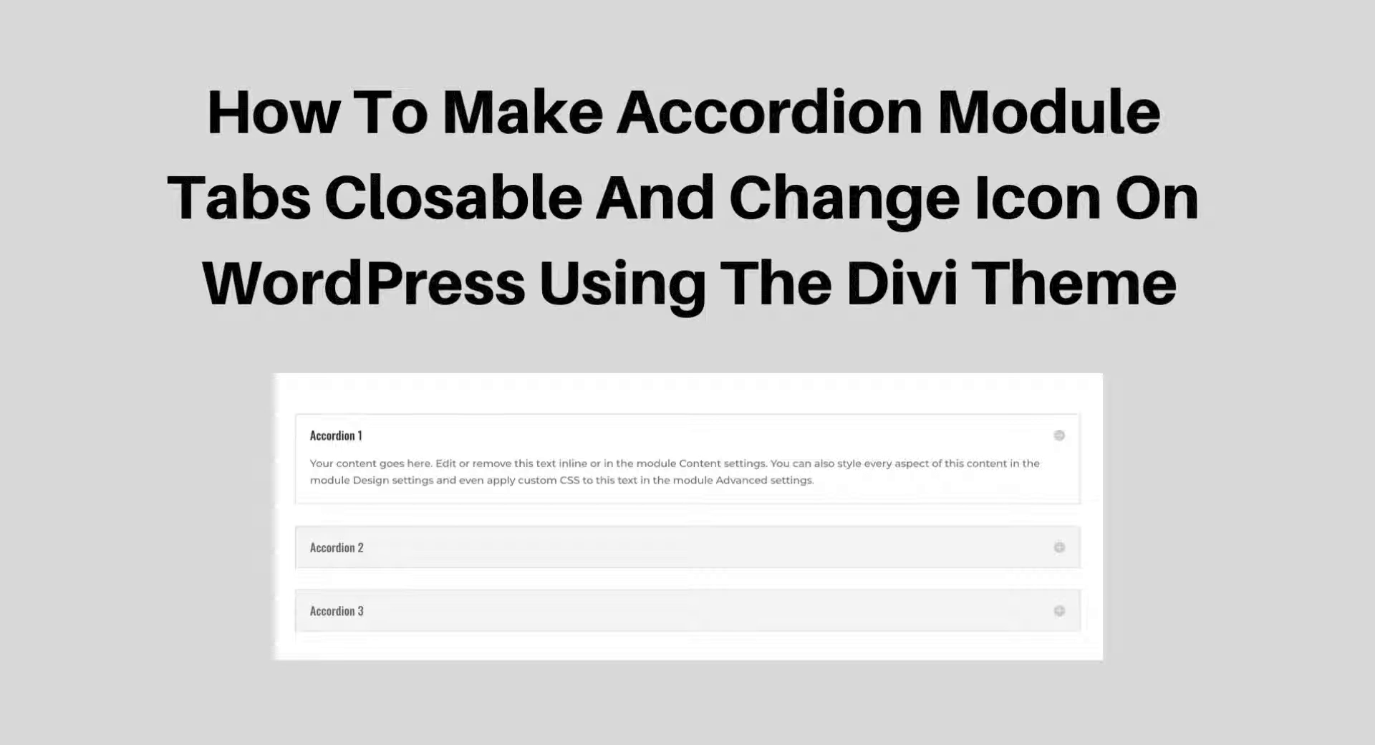
- Toggle Accordion 1 in the tutorial's sample open and closed twice, then switch to the demo page
scroll(723, 566, "down", 2)
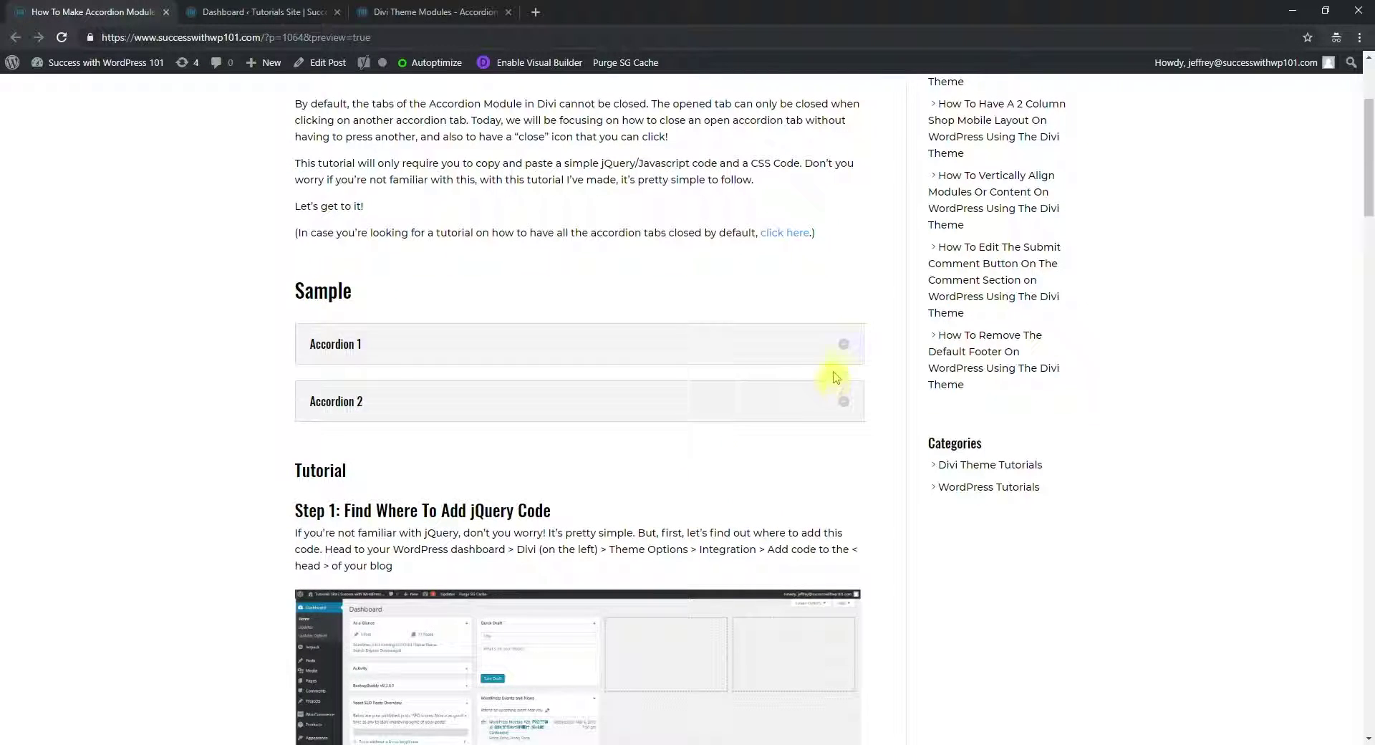
left_click(824, 350)
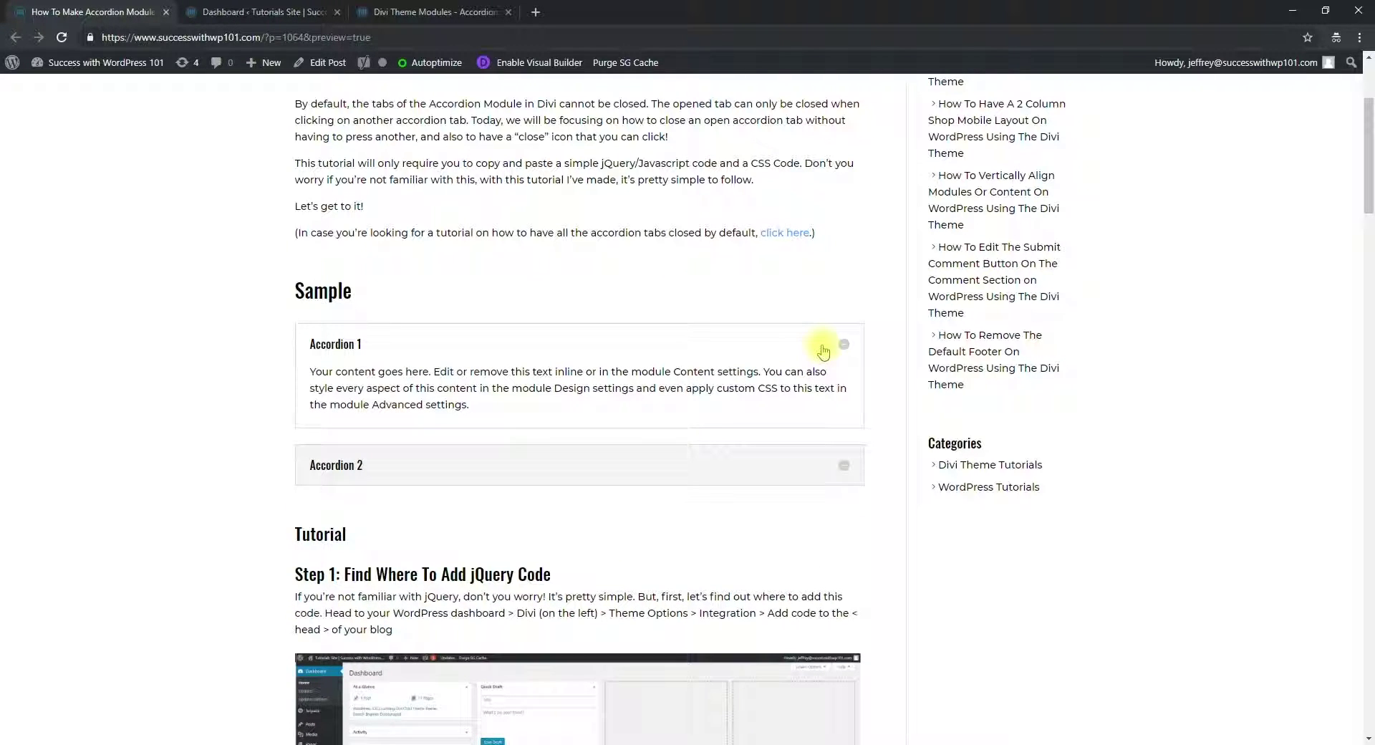
left_click(823, 351)
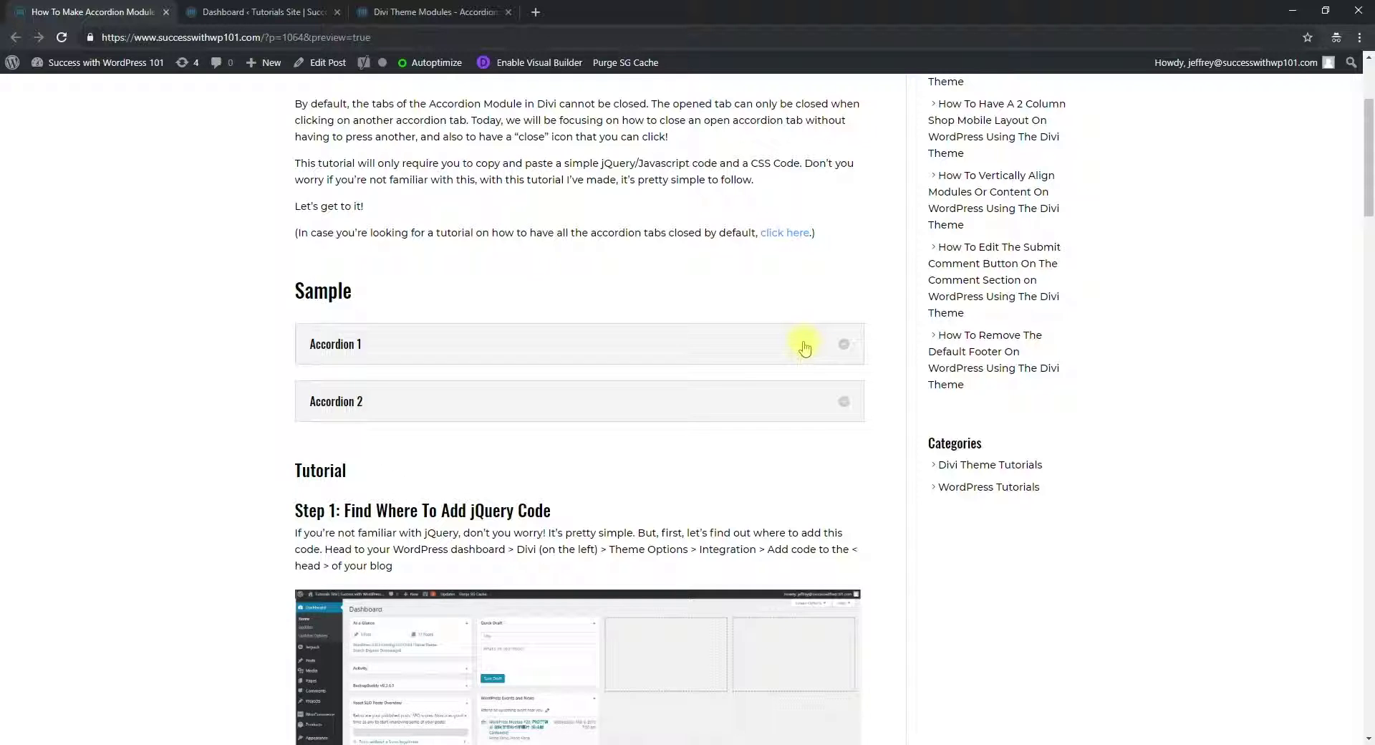
left_click(802, 348)
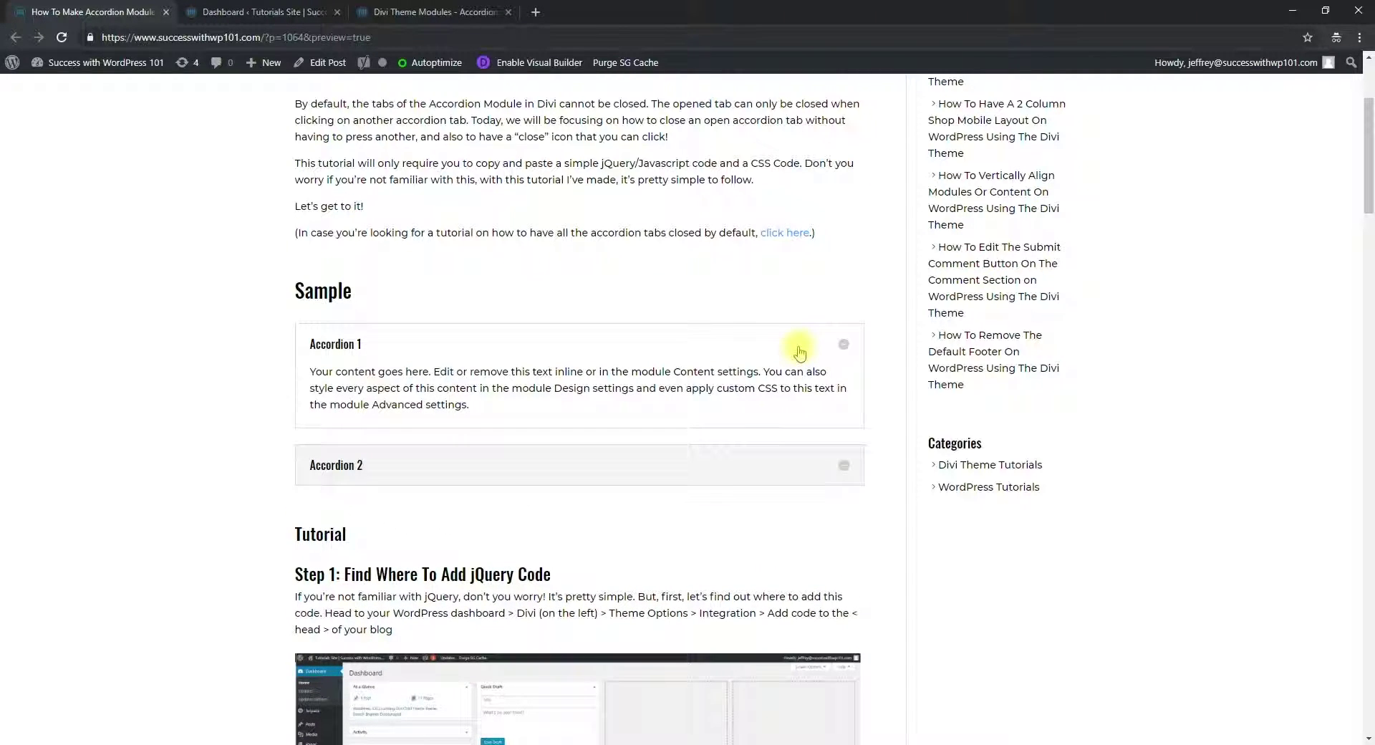
left_click(844, 348)
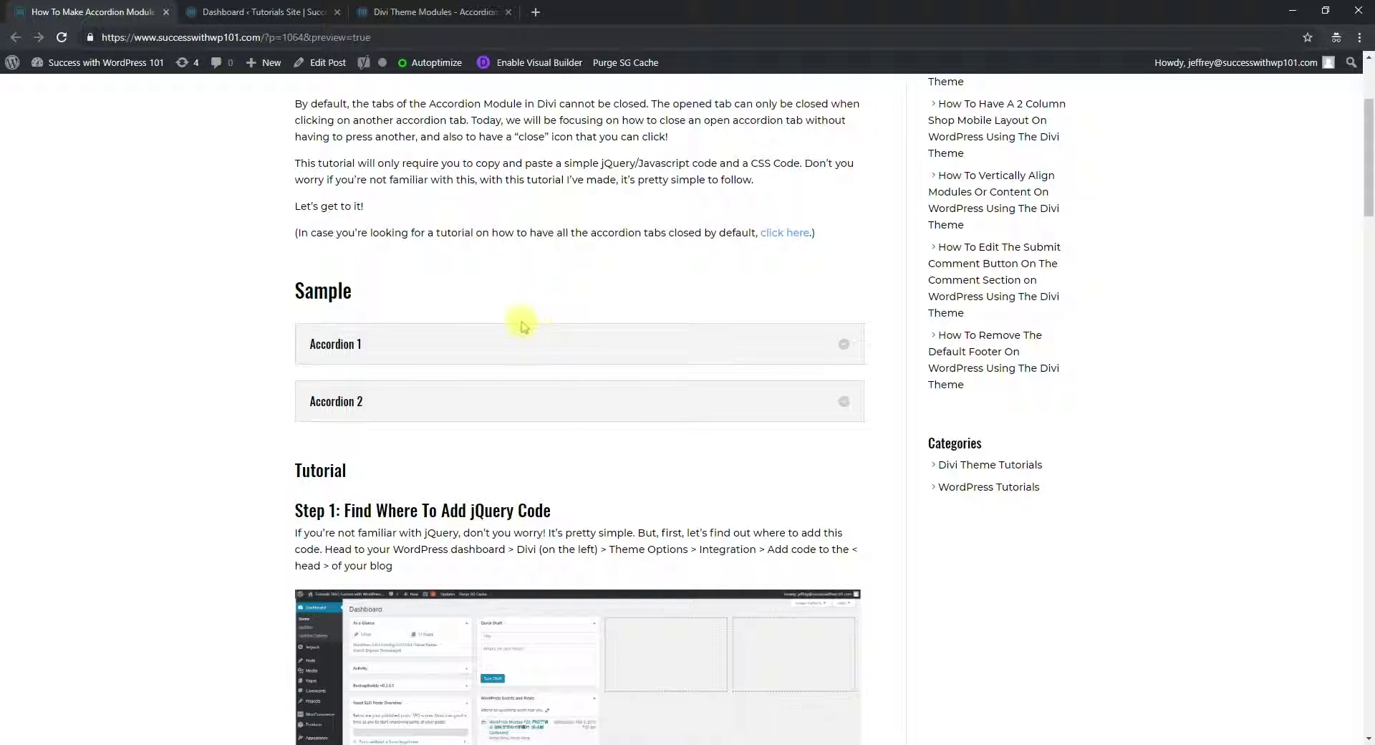
left_click(437, 12)
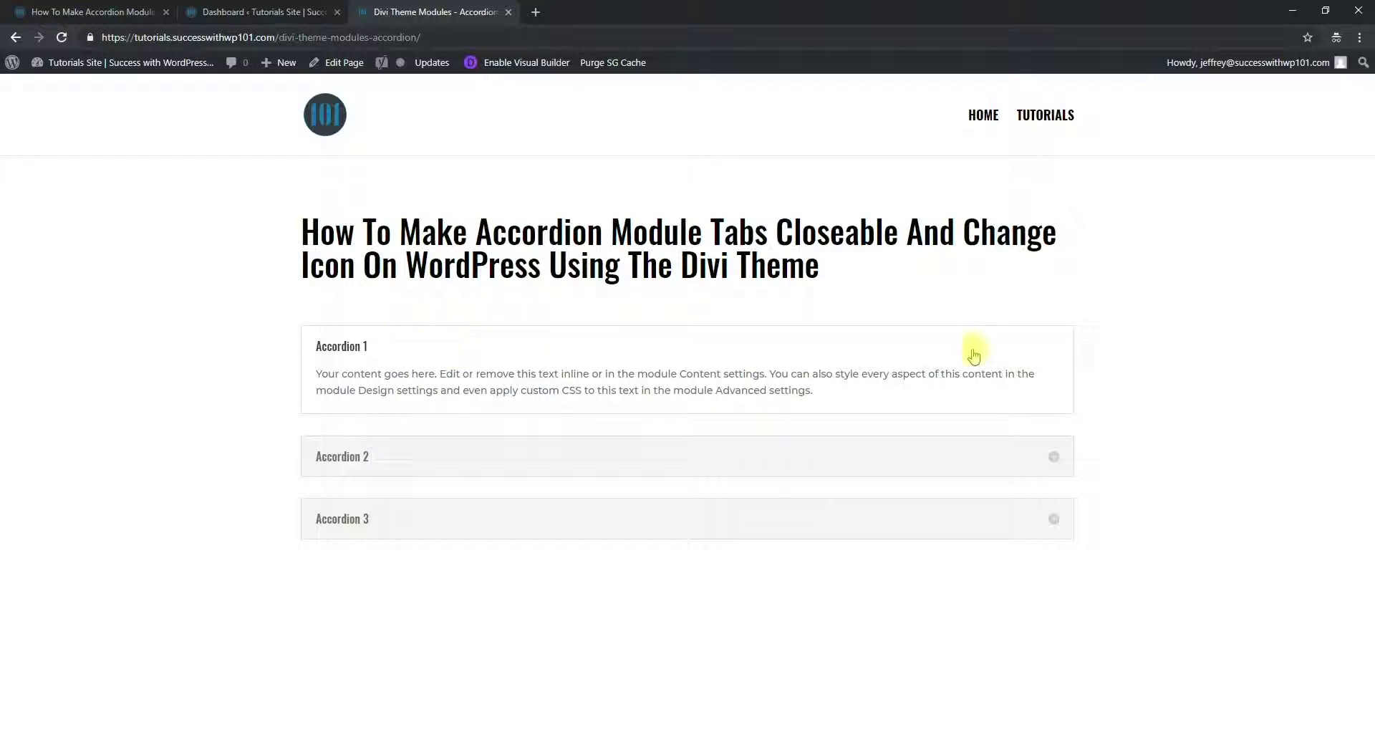
- Open Accordion 2, confirm clicking its header won't close it, then open Accordion 3
left_click(1050, 463)
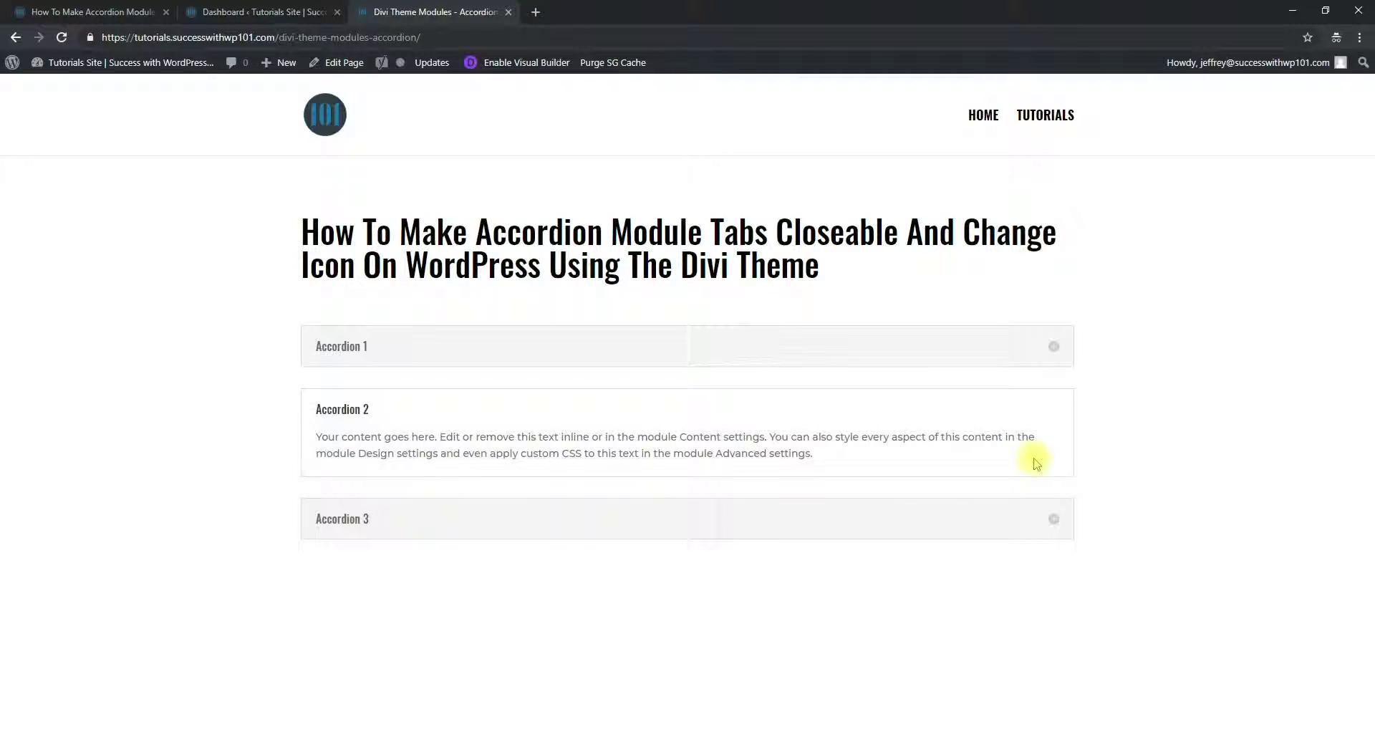
left_click(1038, 409)
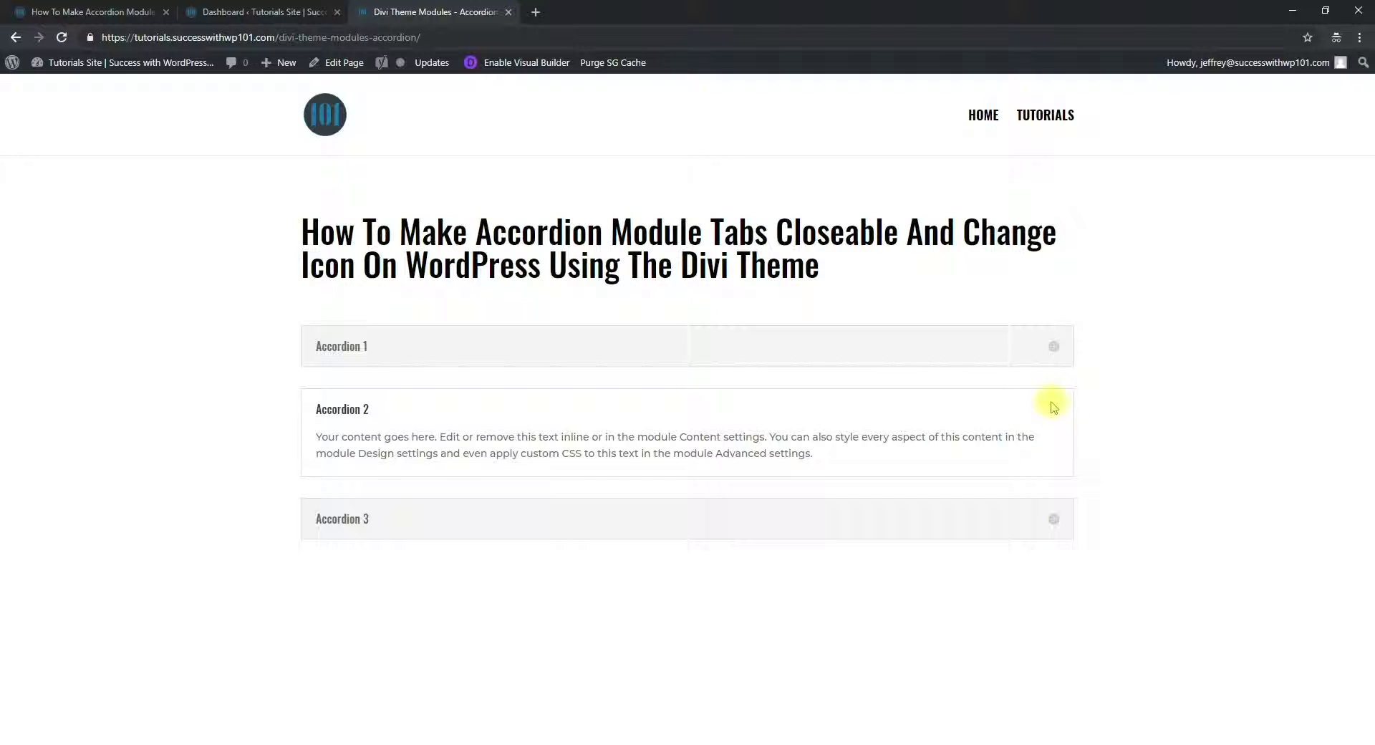
left_click(1045, 520)
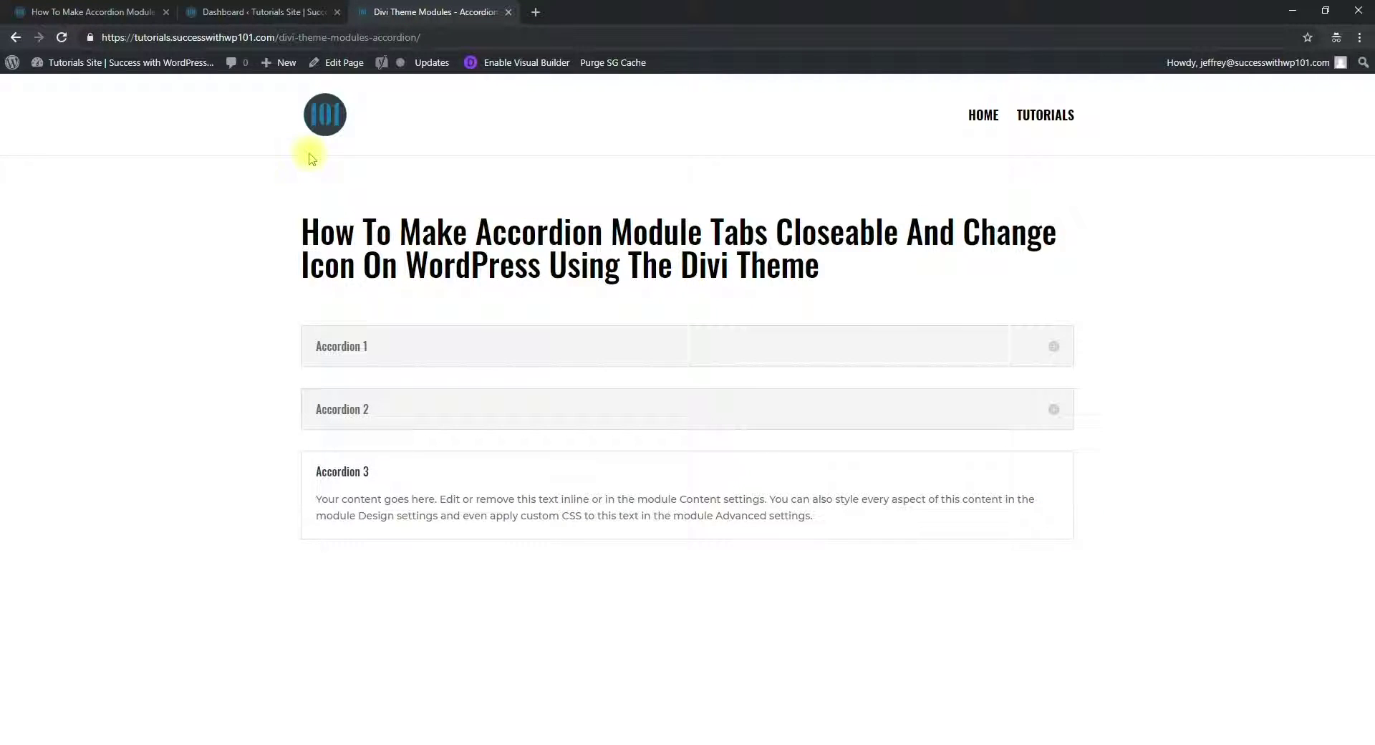
- Show the Integration settings in Divi Theme Options from the WordPress Dashboard
left_click(236, 11)
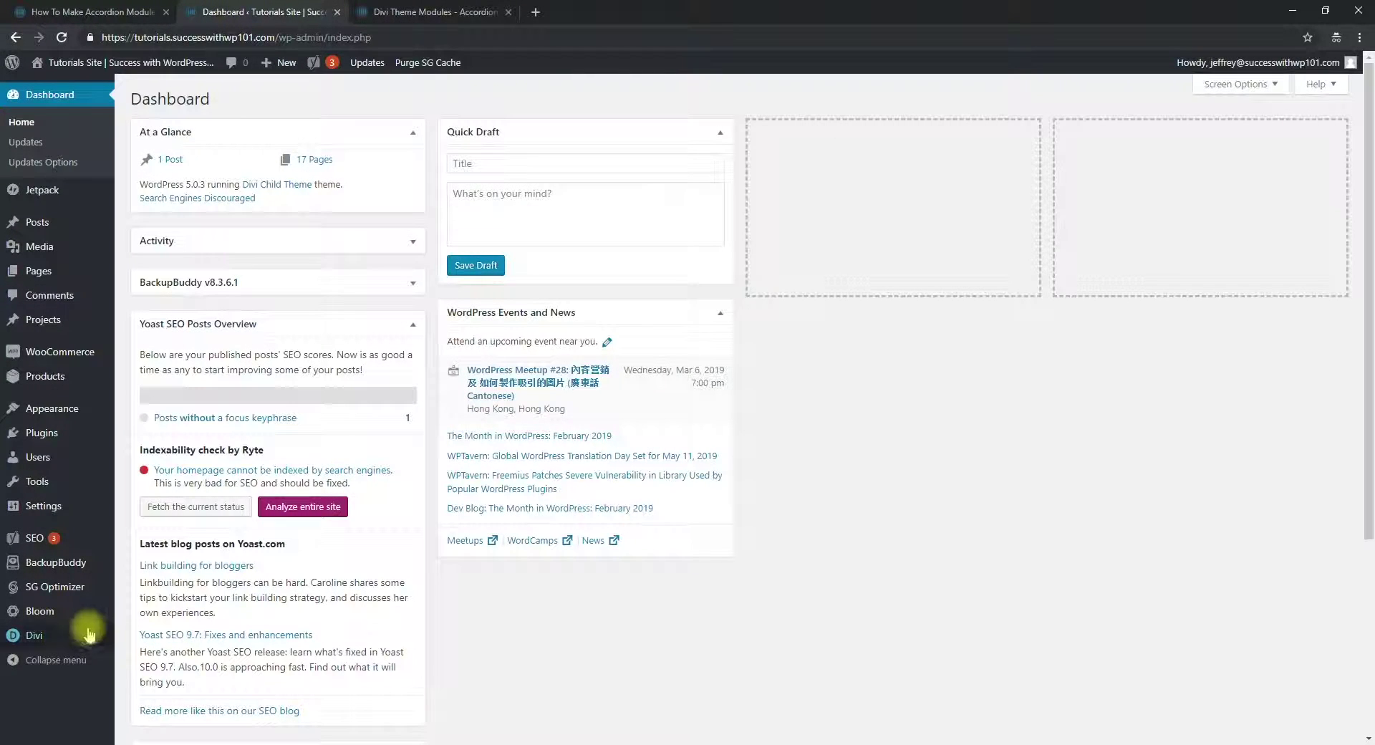
mouse_move(43, 634)
left_click(149, 610)
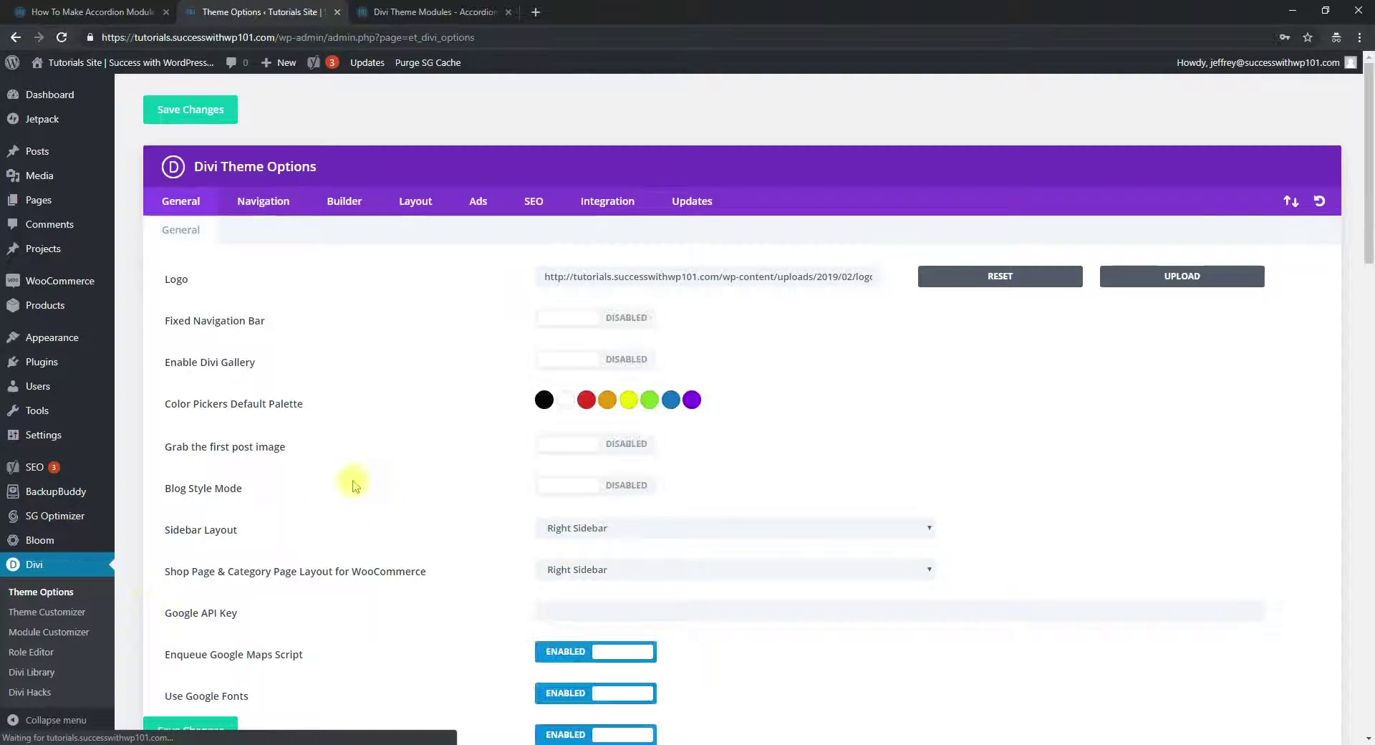
left_click(620, 212)
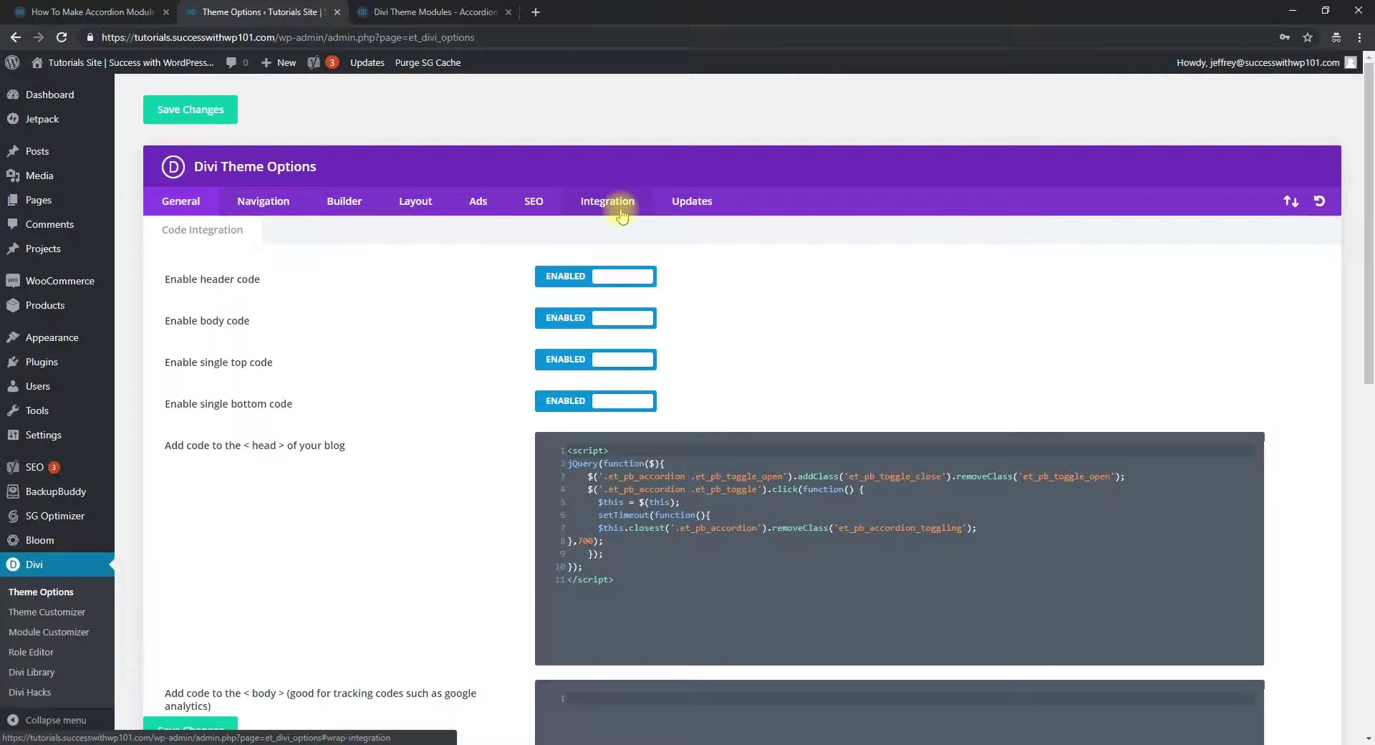
mouse_move(306, 444)
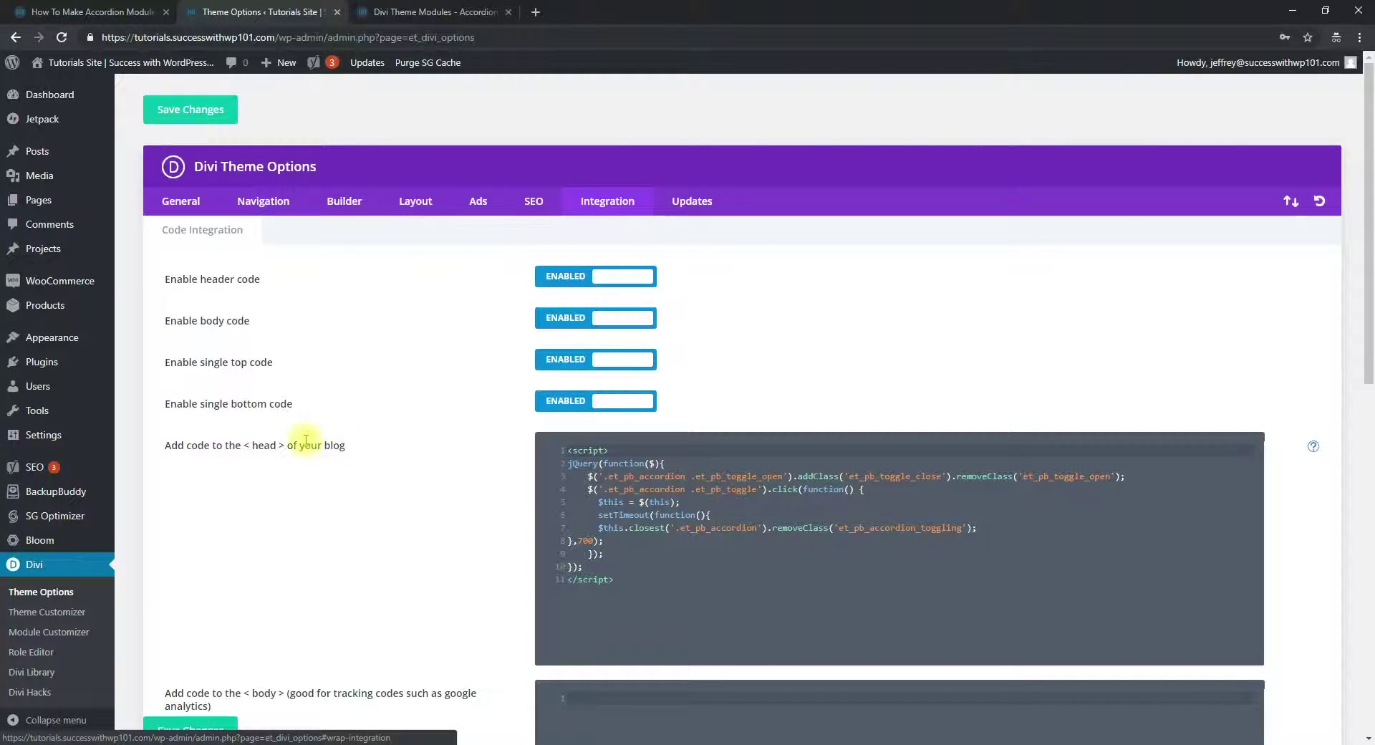
- Scroll the tutorial post down to the Step 2 close-tab jQuery code
left_click(137, 10)
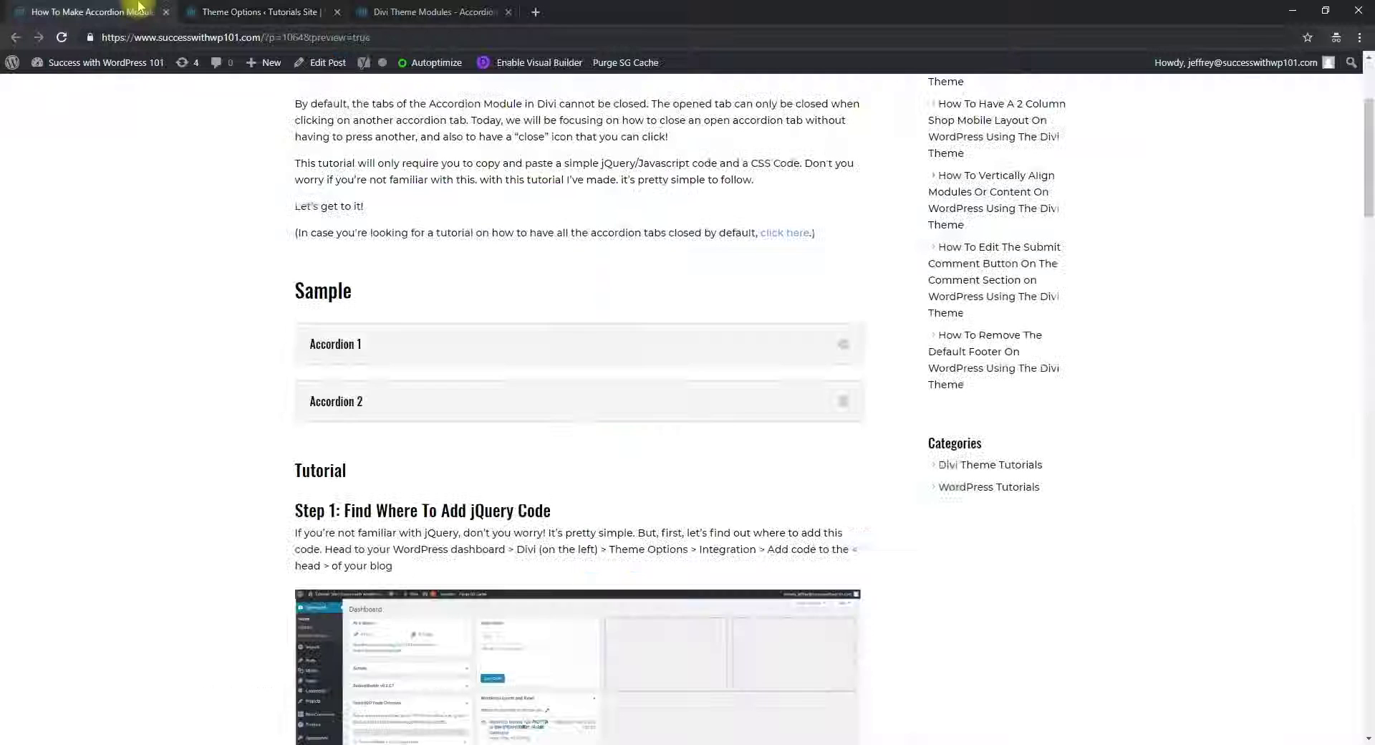
scroll(208, 481, "down", 3)
scroll(224, 513, "down", 3)
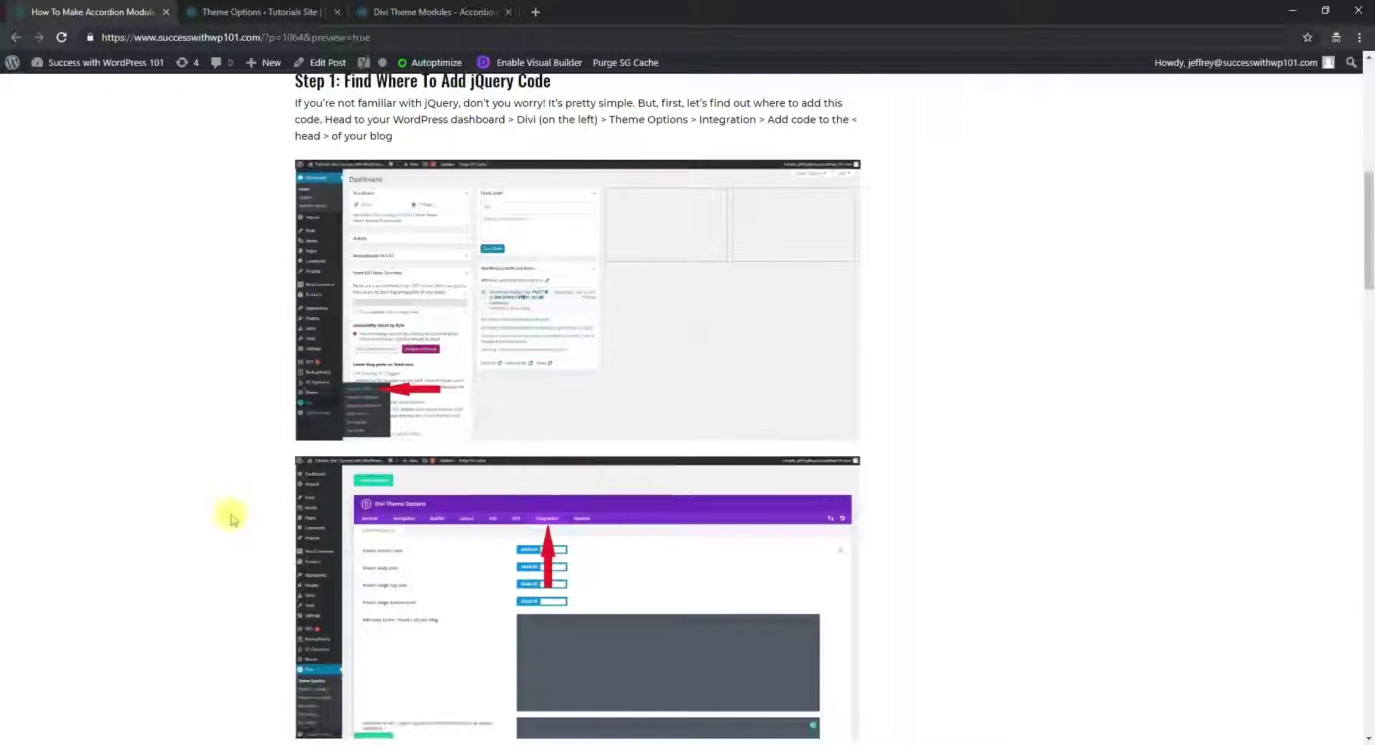
scroll(224, 515, "down", 5)
scroll(231, 517, "down", 8)
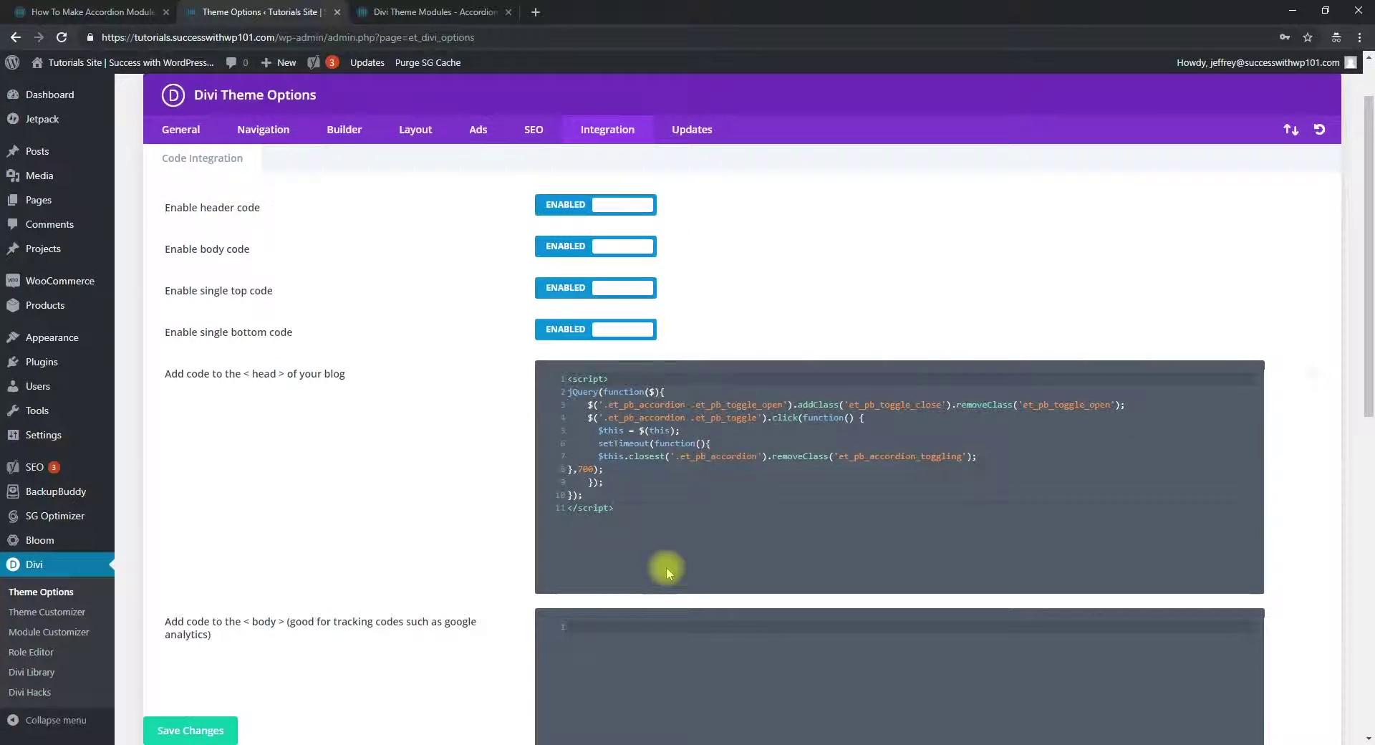
- Paste the Step 2 script after line 11 of the head code, save, and reload the demo page
left_click(665, 566)
key("Return")
key("Return")
key("ctrl+v")
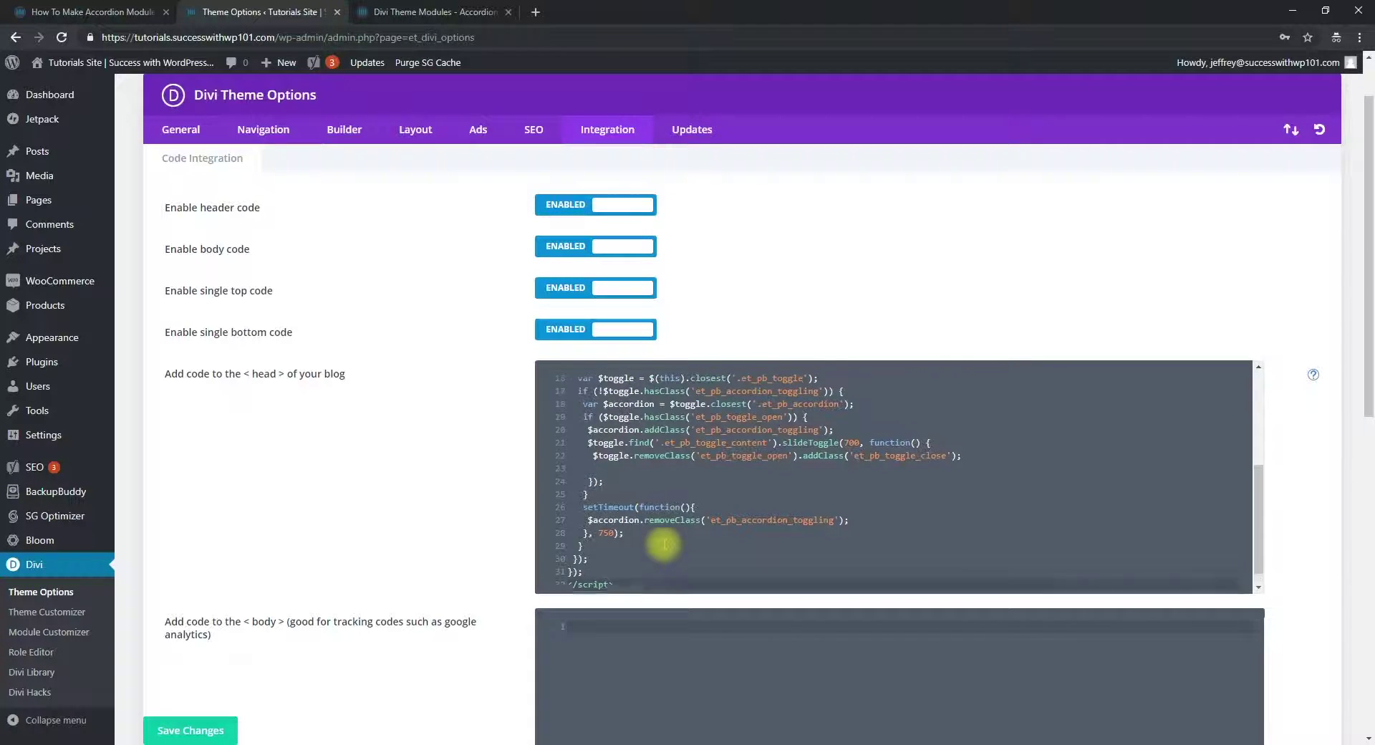
left_click(200, 730)
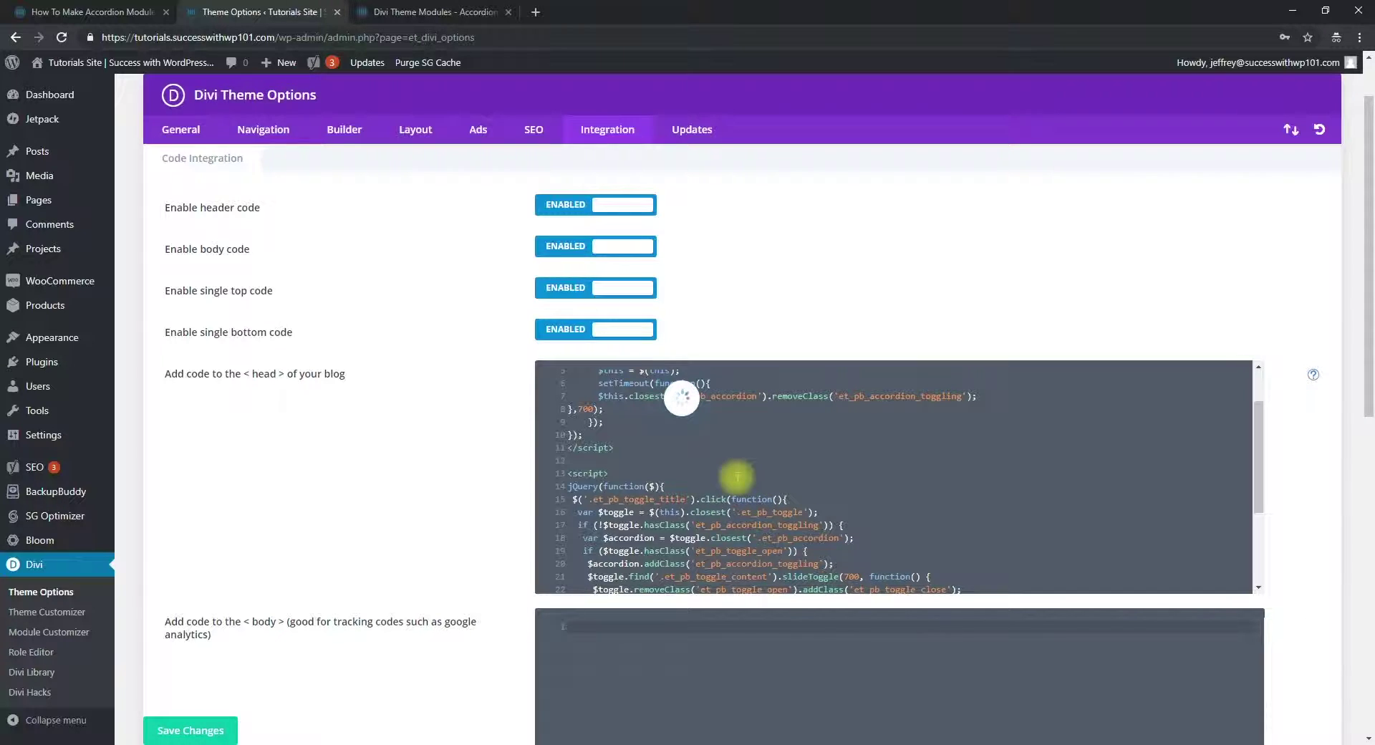
left_click(451, 11)
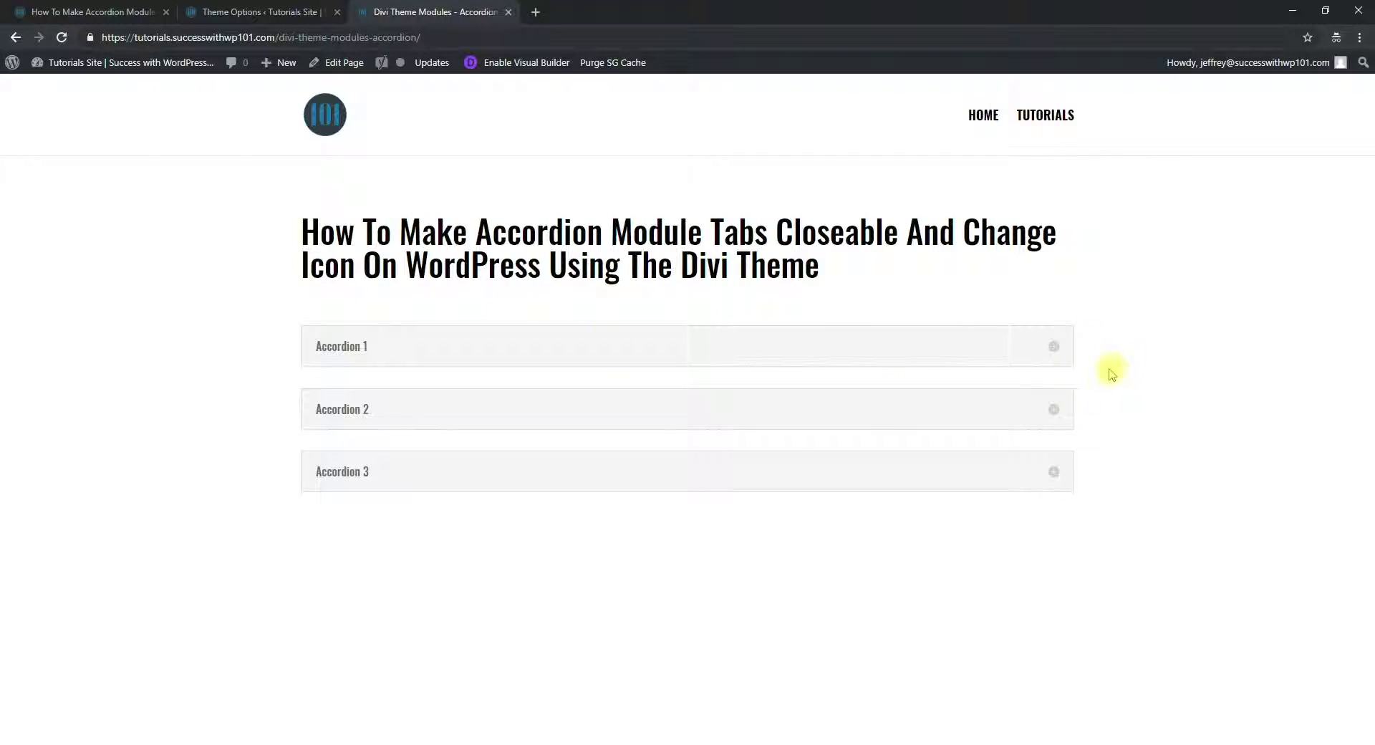
left_click(1053, 350)
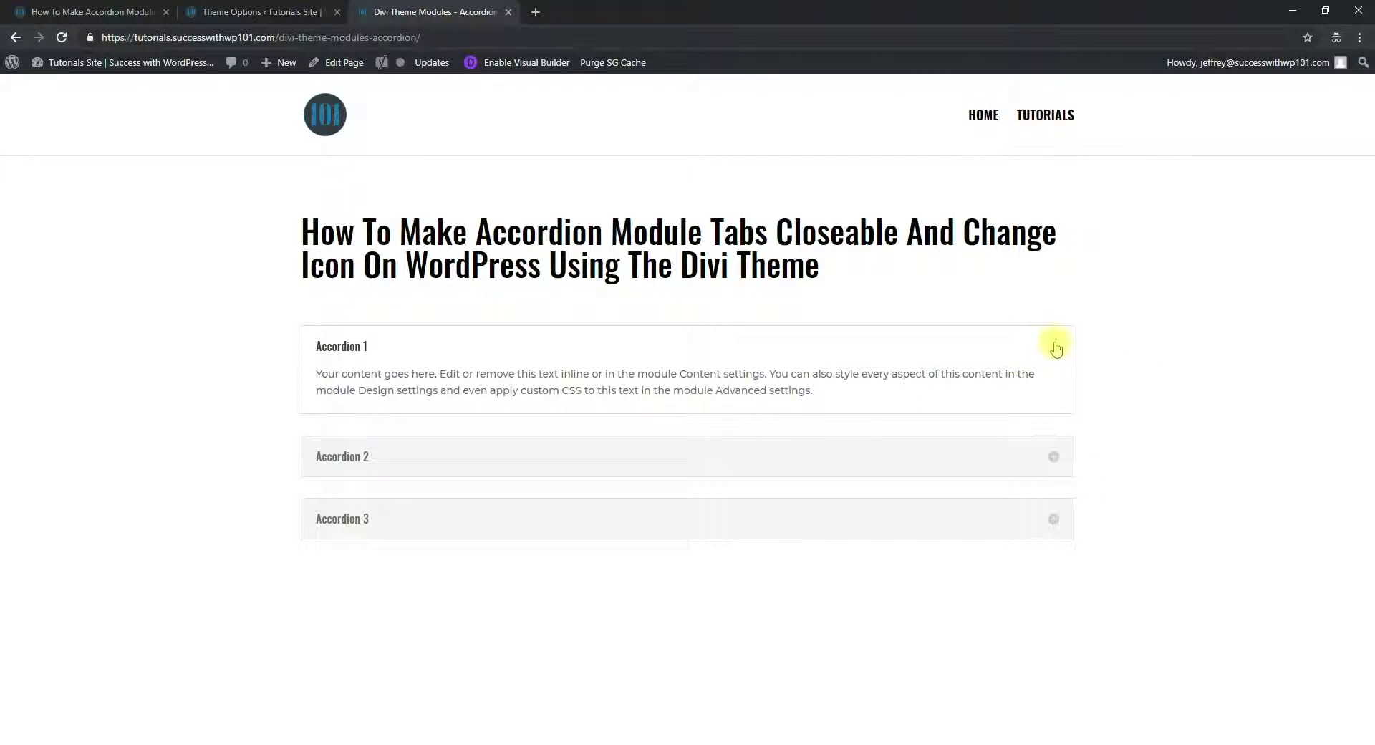
left_click(1055, 348)
left_click(1055, 350)
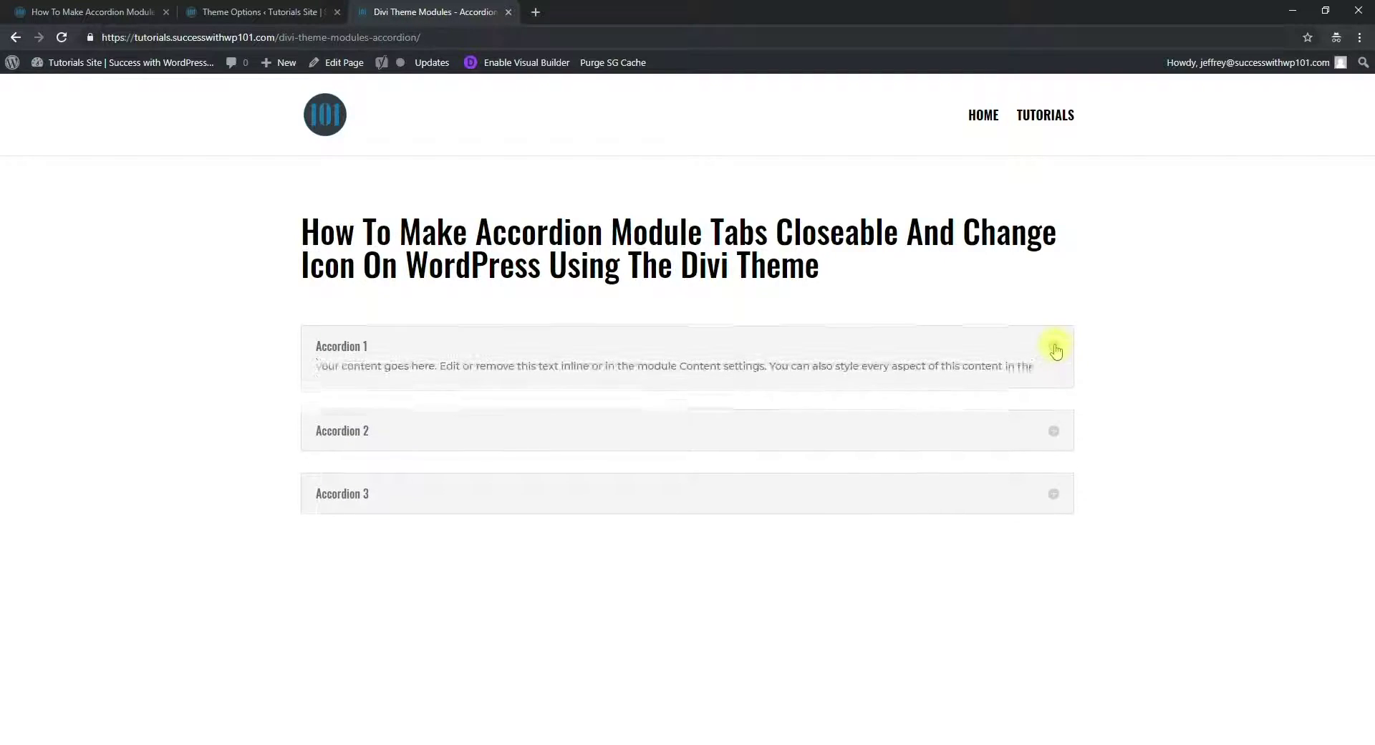
left_click(1052, 355)
left_click(1051, 355)
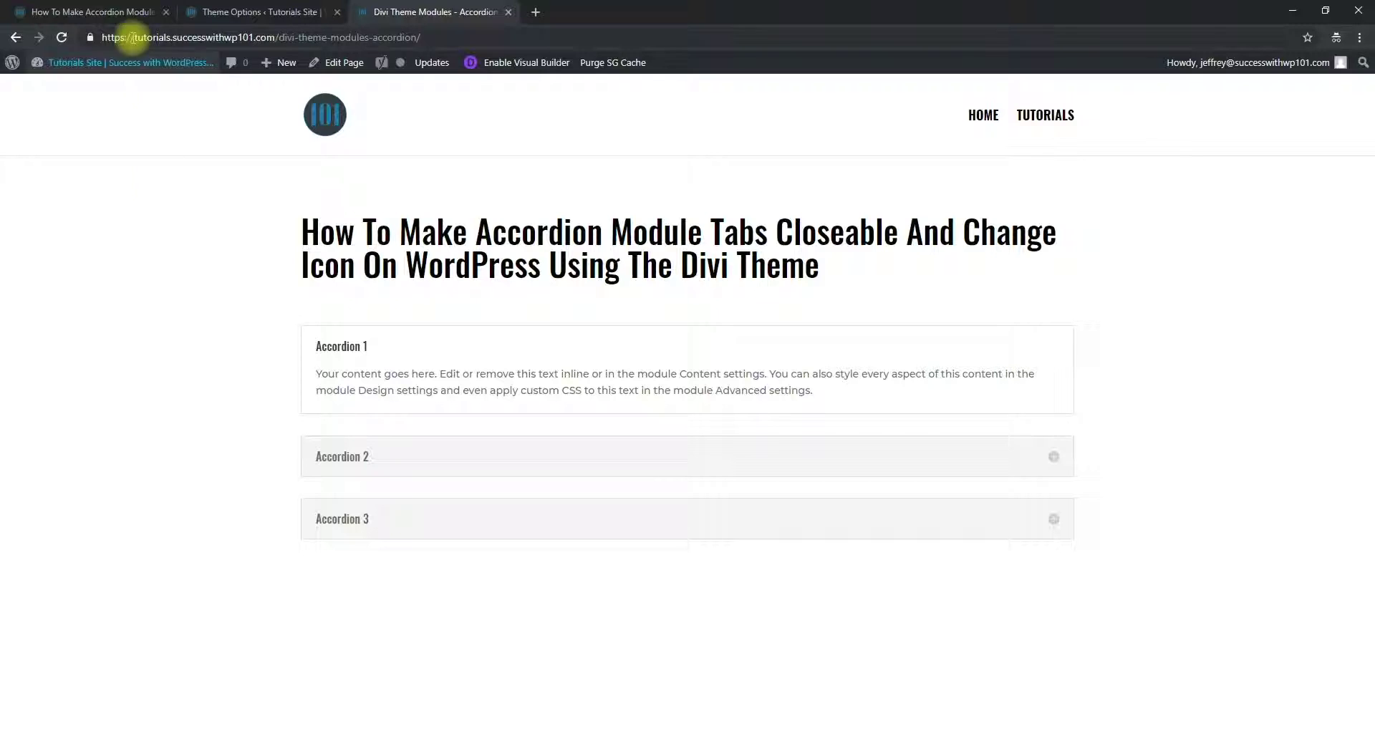
- Select the four-line Step 4 CSS rule in the tutorial and launch the Divi Theme Customizer
left_click(111, 6)
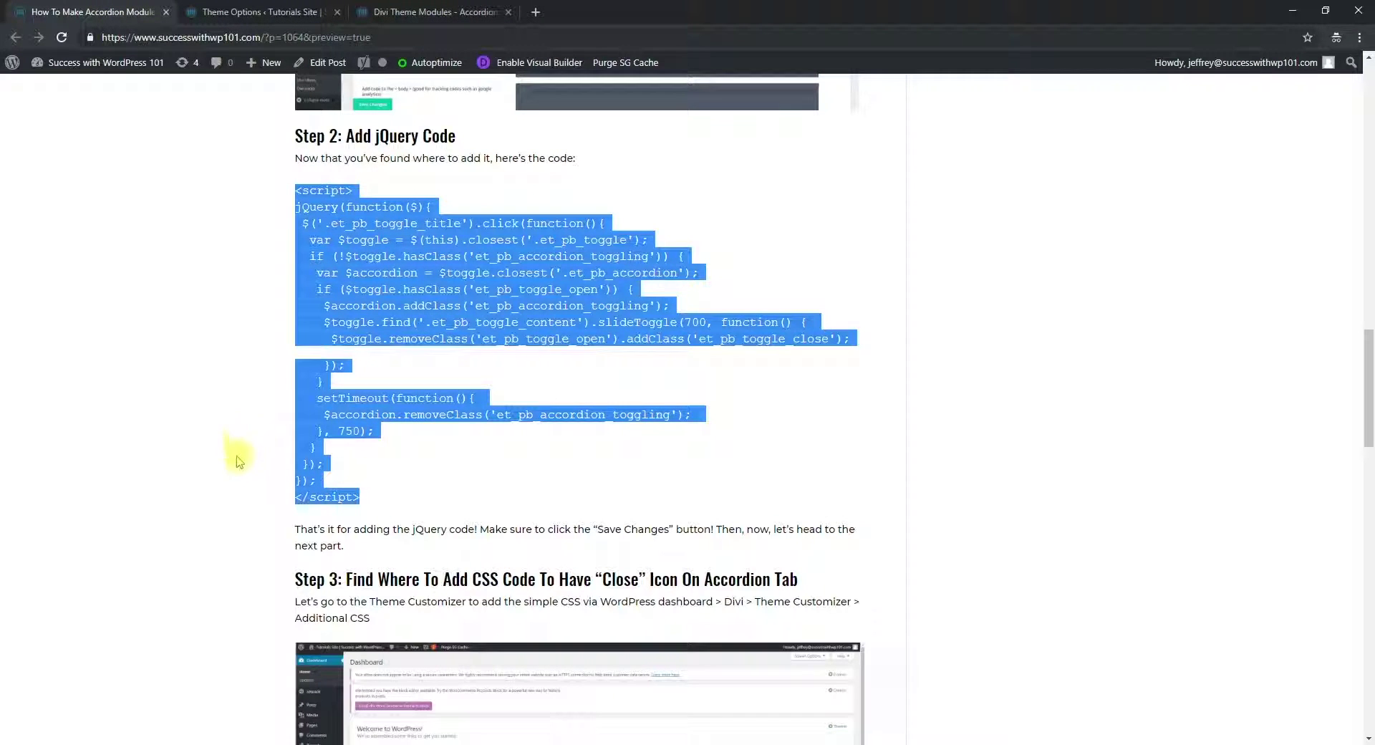
scroll(234, 458, "down", 3)
scroll(233, 478, "down", 3)
scroll(231, 475, "down", 4)
scroll(231, 458, "down", 6)
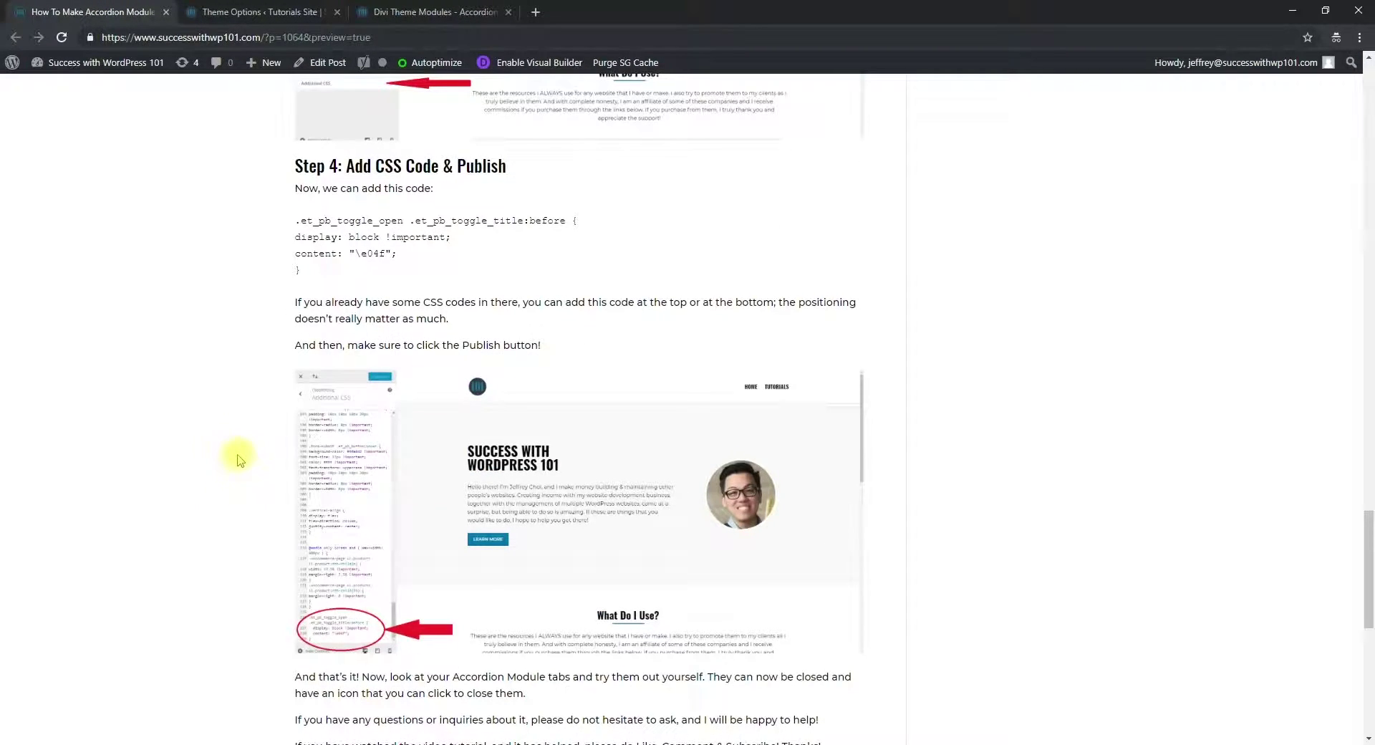
scroll(271, 415, "up", 3)
left_click_drag(294, 364, 342, 416)
key("ctrl+c")
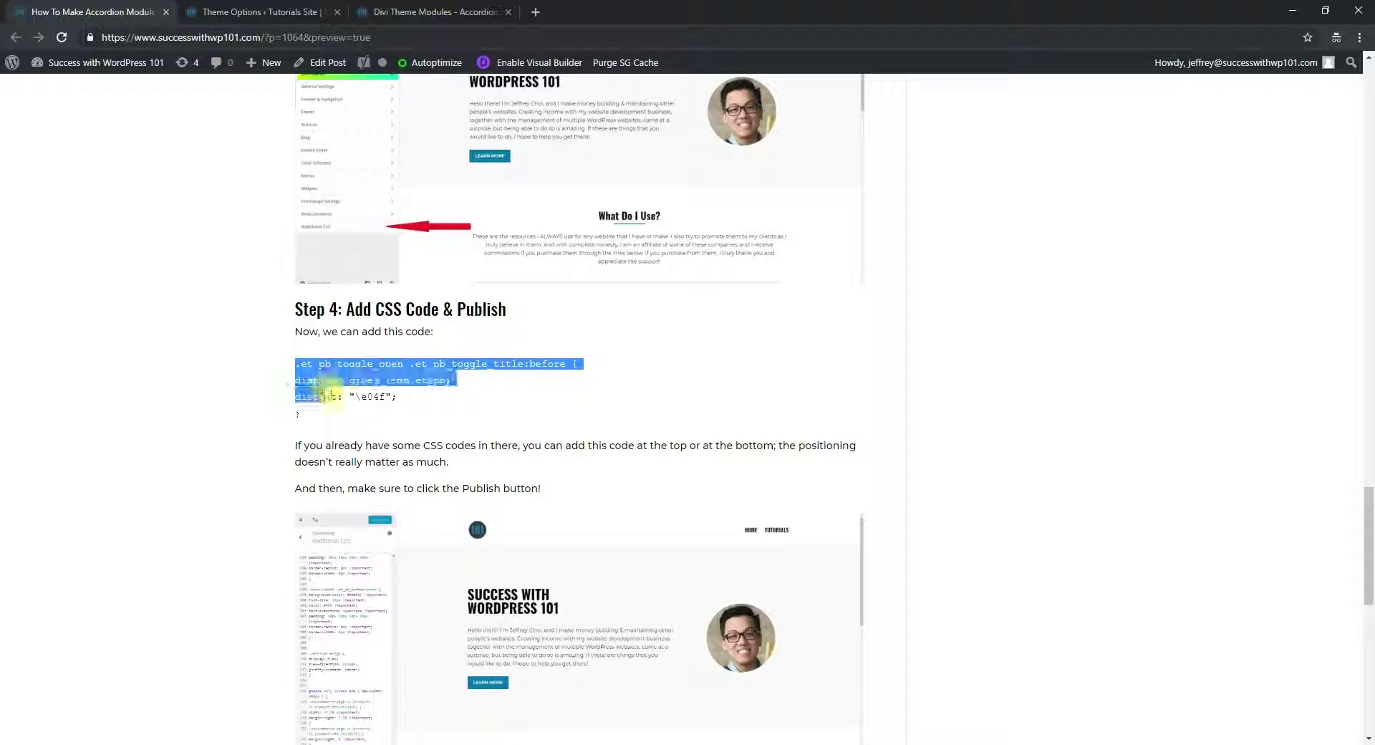
left_click(301, 9)
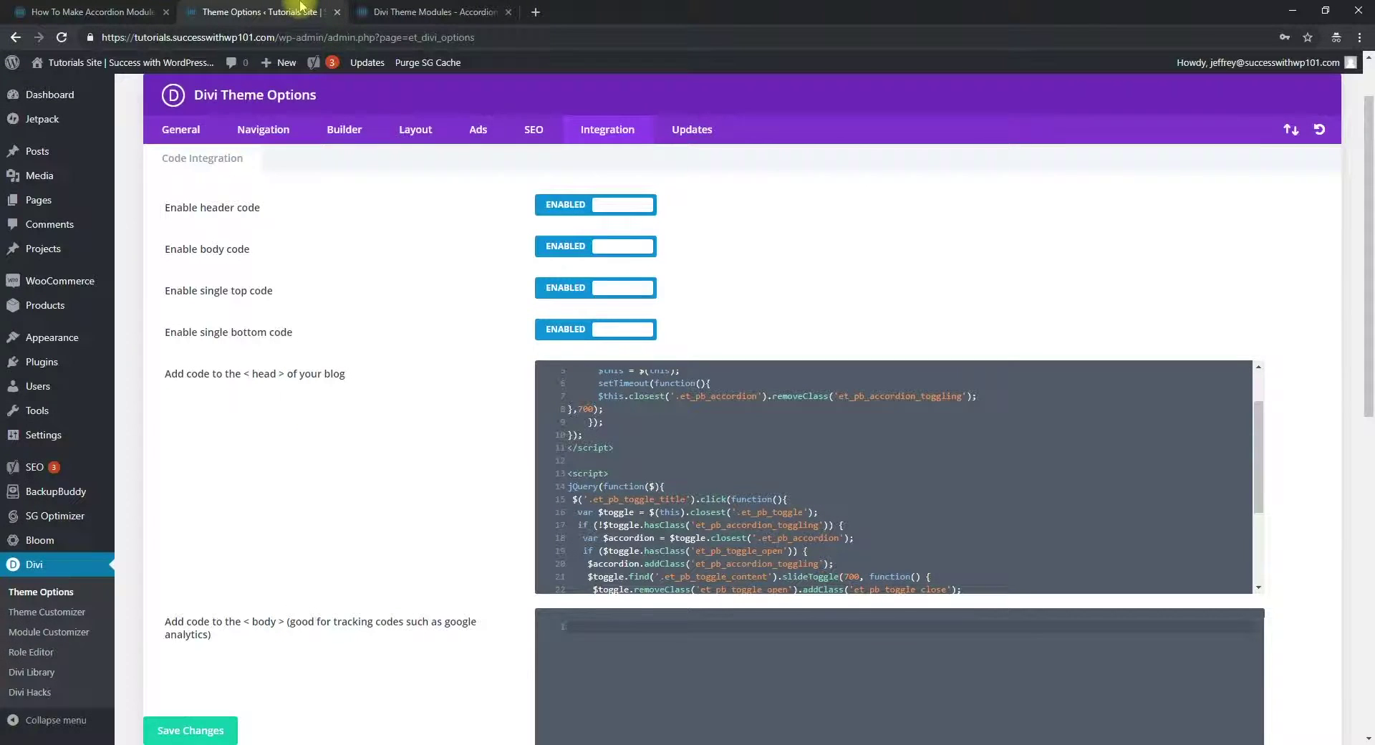
left_click(88, 617)
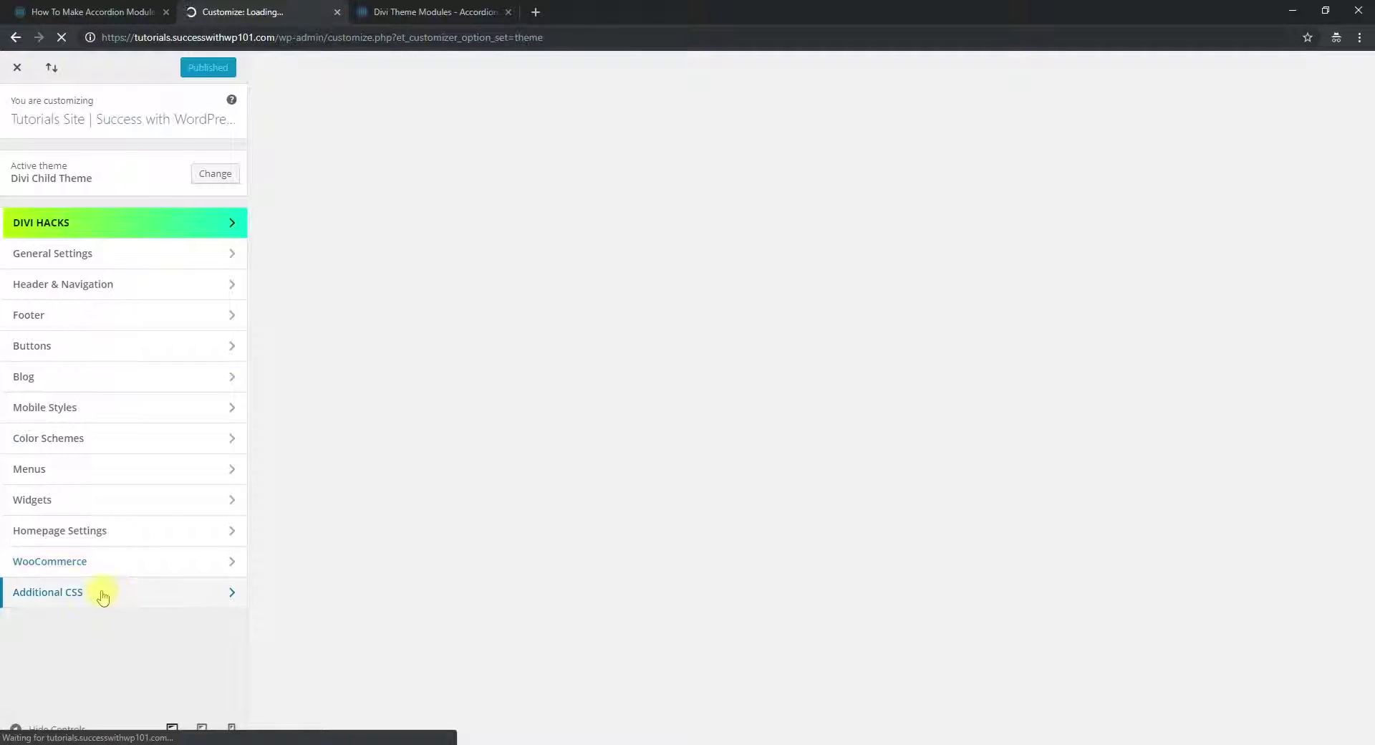
- Append the .et_pb_toggle_open .et_pb_toggle_title:before rule to Additional CSS, publish, and return to the accordion page
left_click(103, 595)
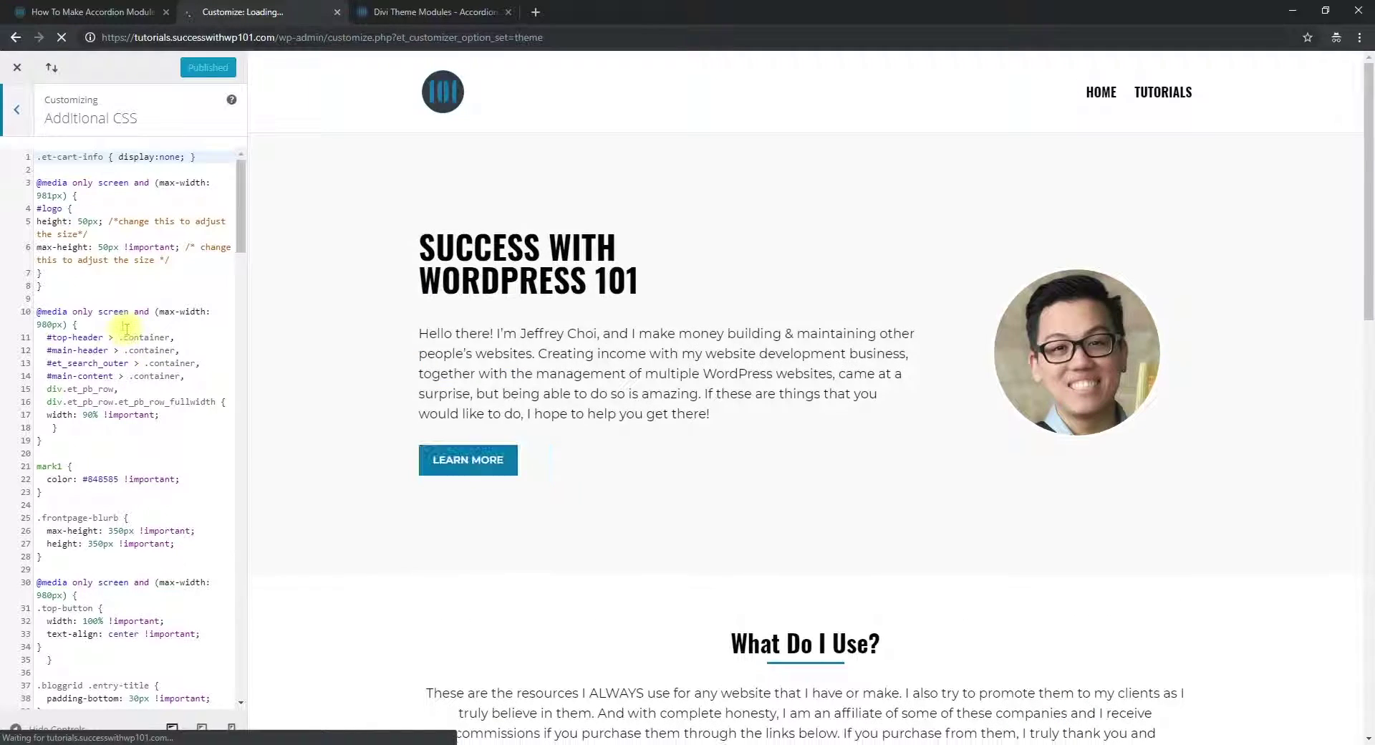
left_click_drag(239, 208, 226, 698)
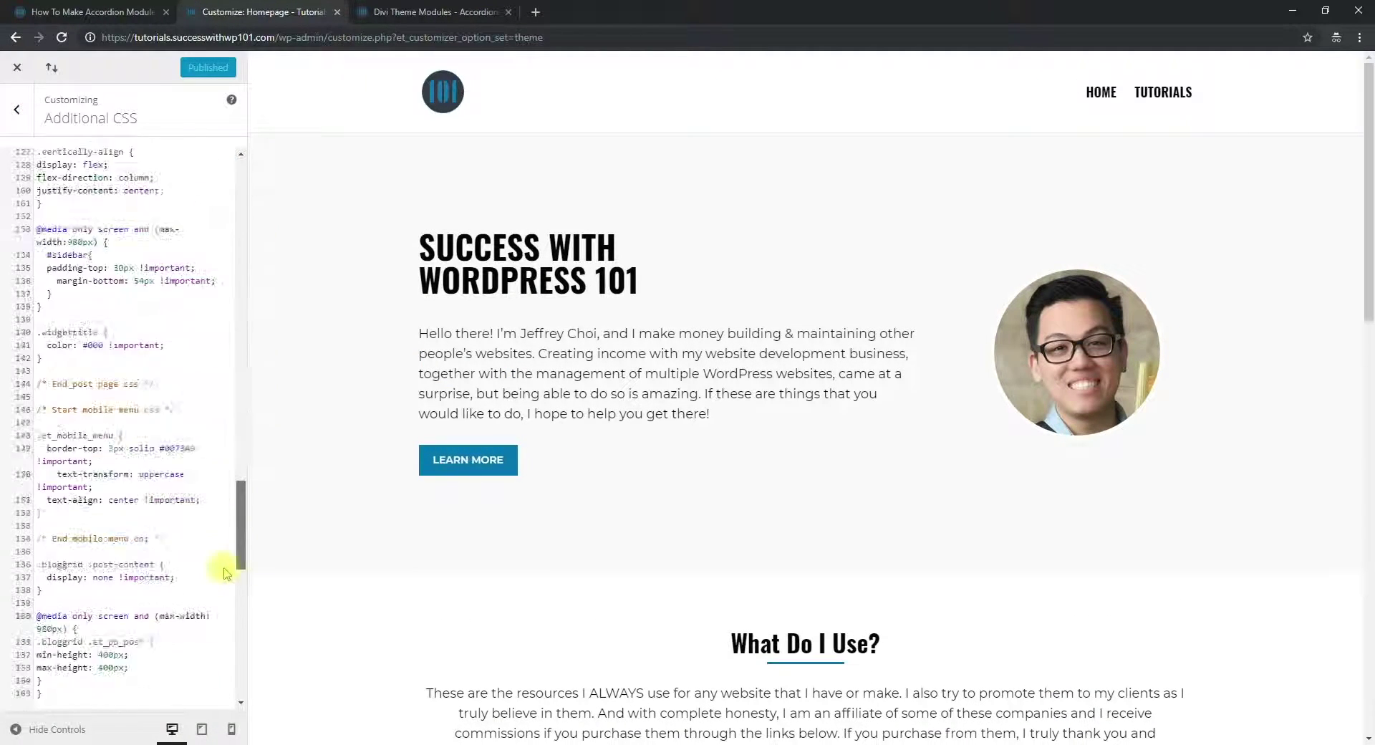
left_click(72, 696)
key("Return")
key("Return")
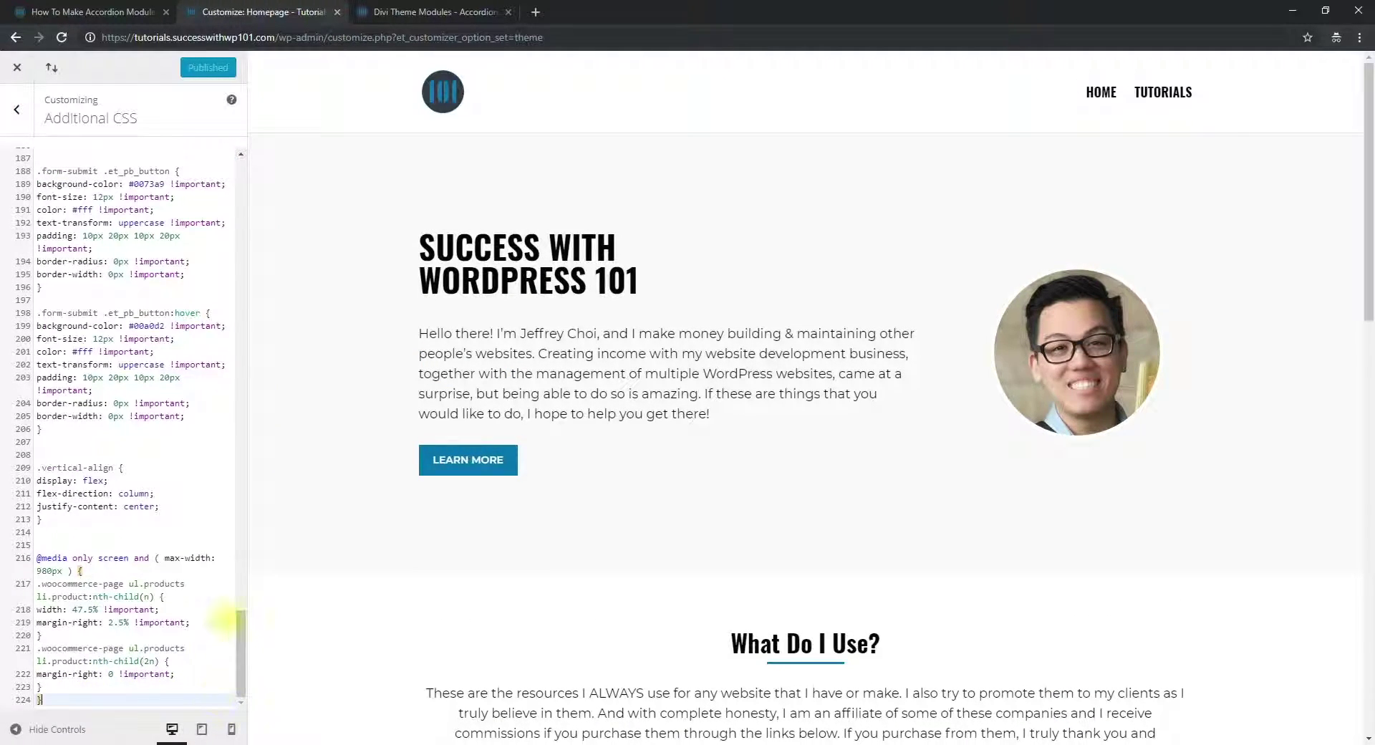
key("ctrl+v")
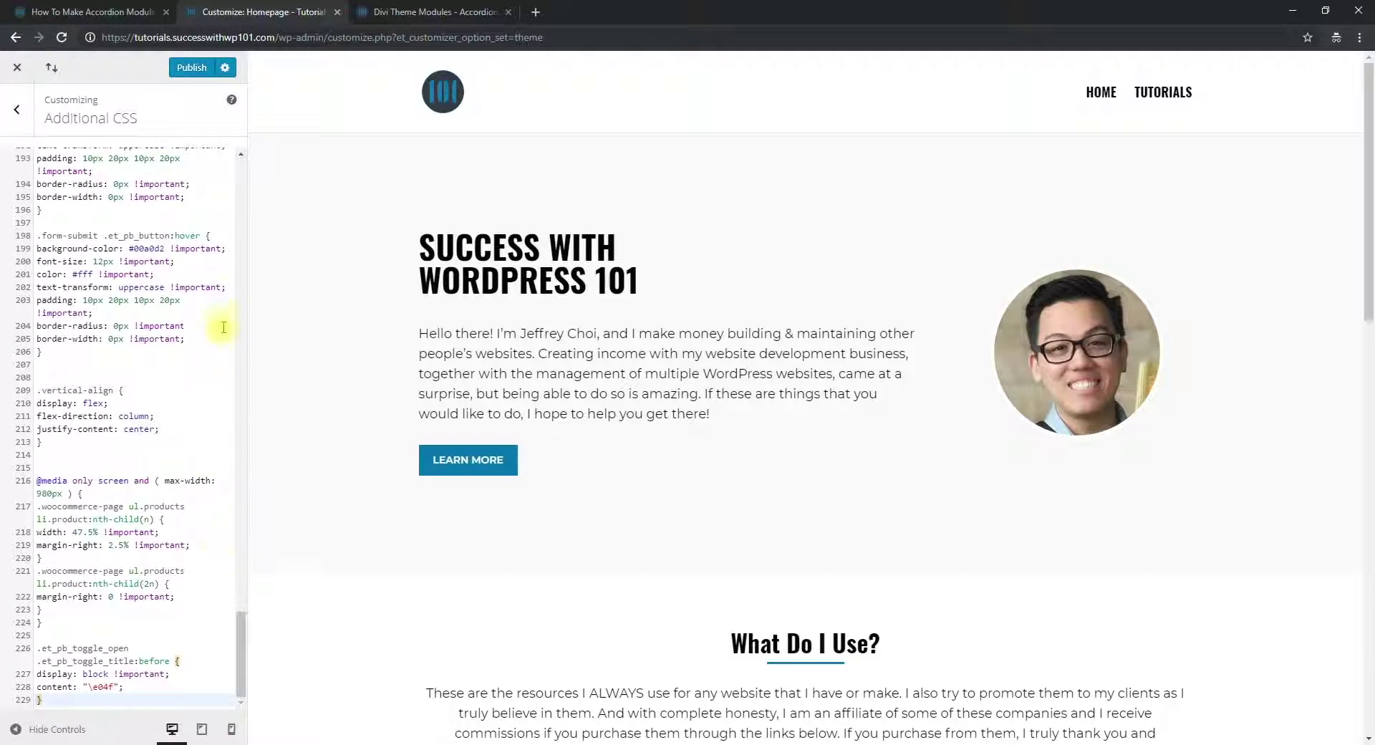
left_click(192, 73)
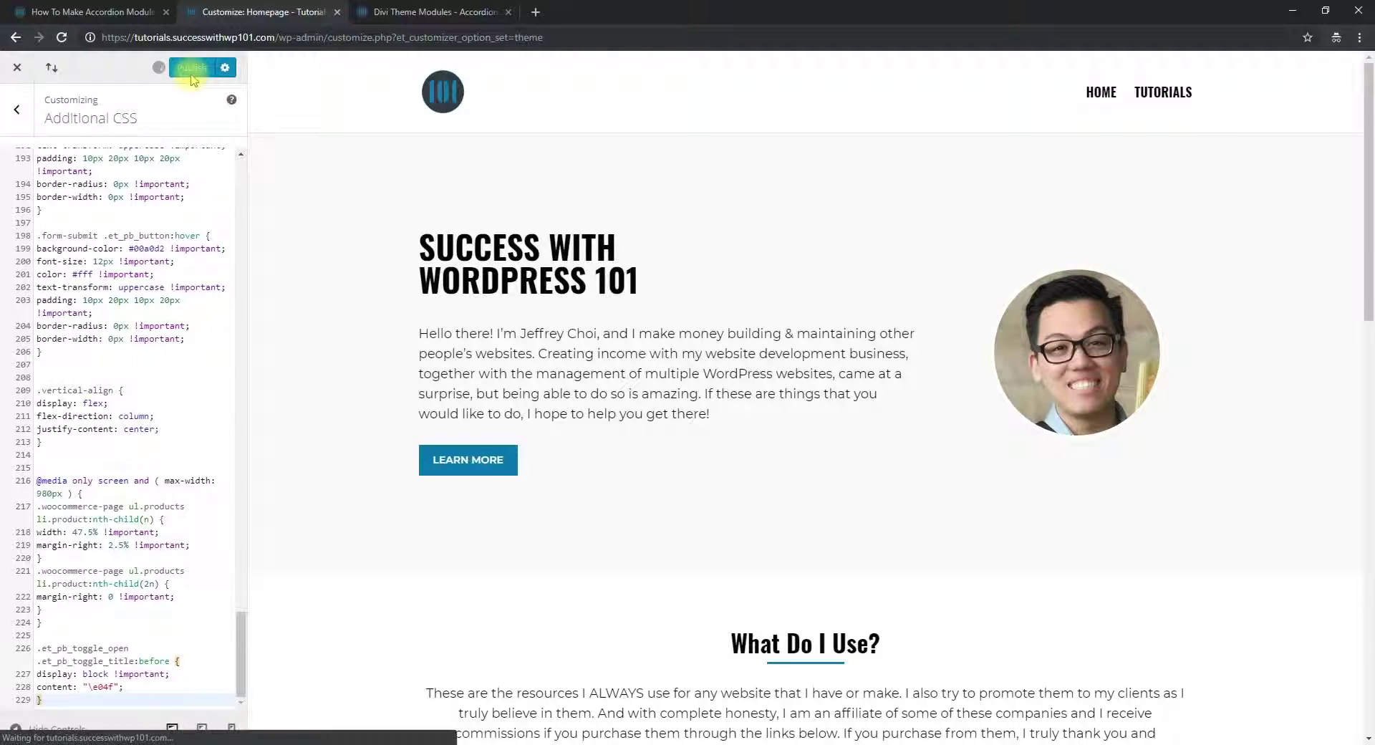
left_click(365, 12)
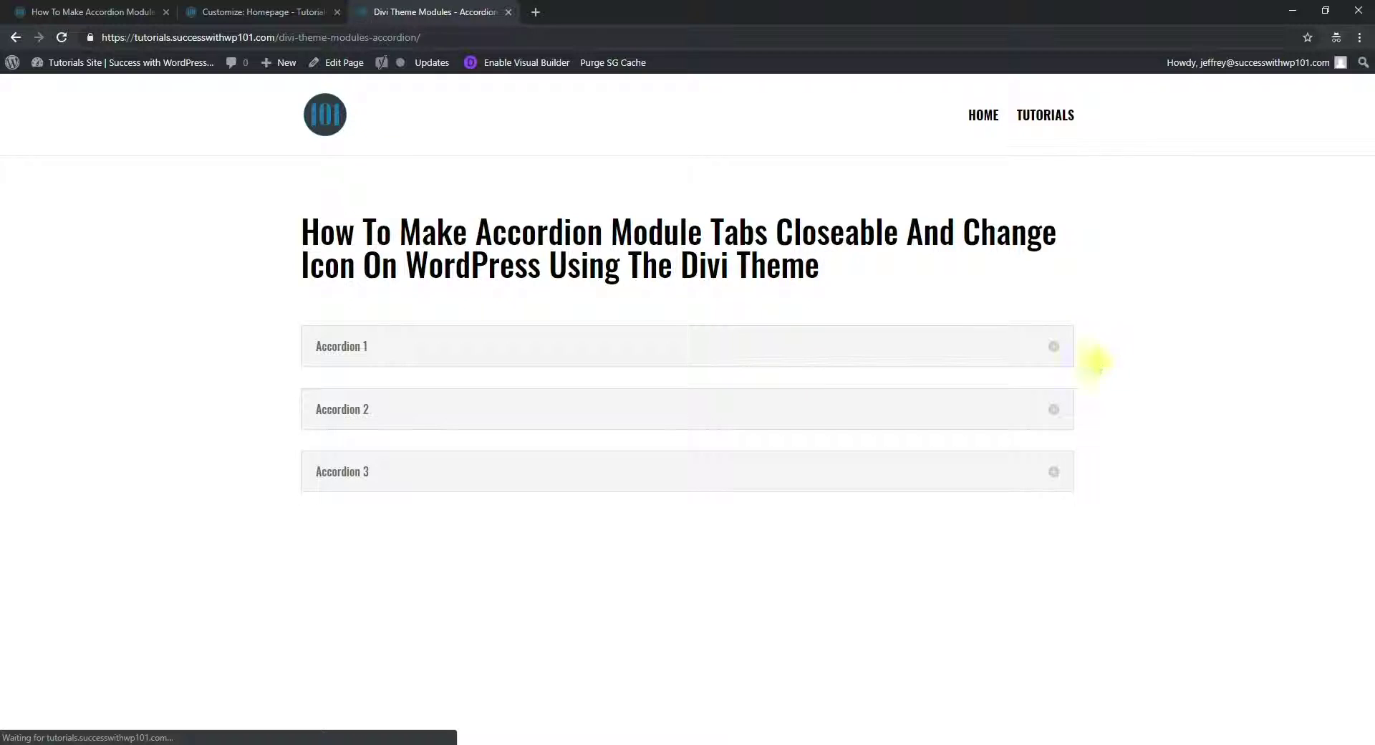
- Open Accordions 1, 2 and 3 in turn, closing 2 and 3 with a second click
left_click(1058, 351)
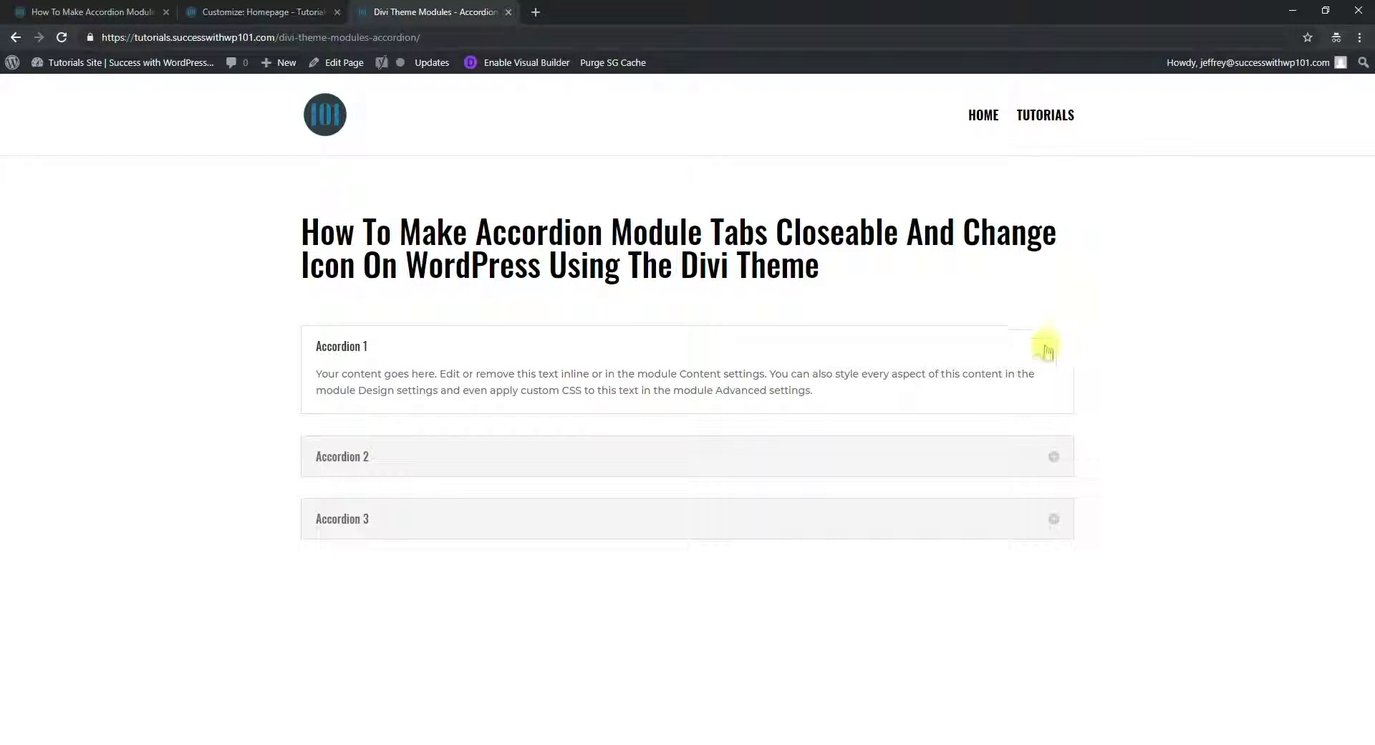
left_click(1036, 463)
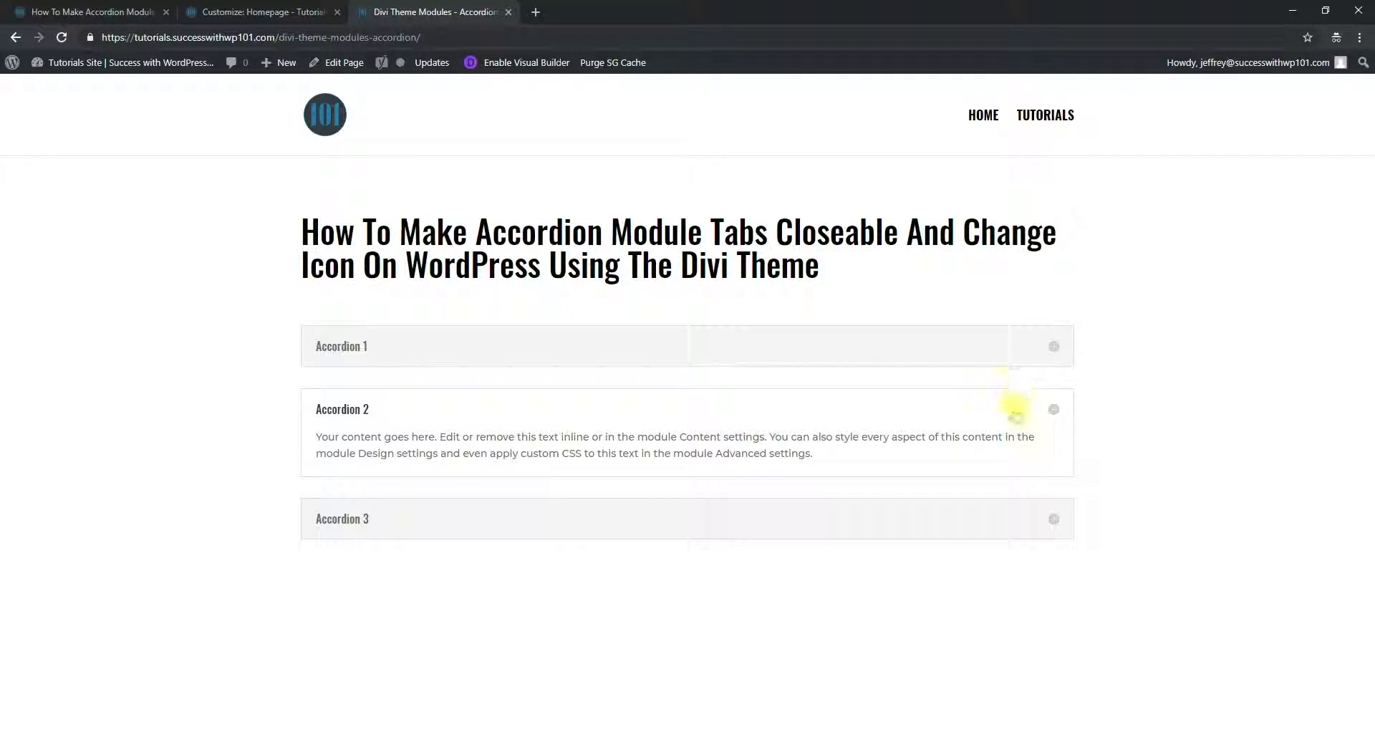
left_click(1055, 411)
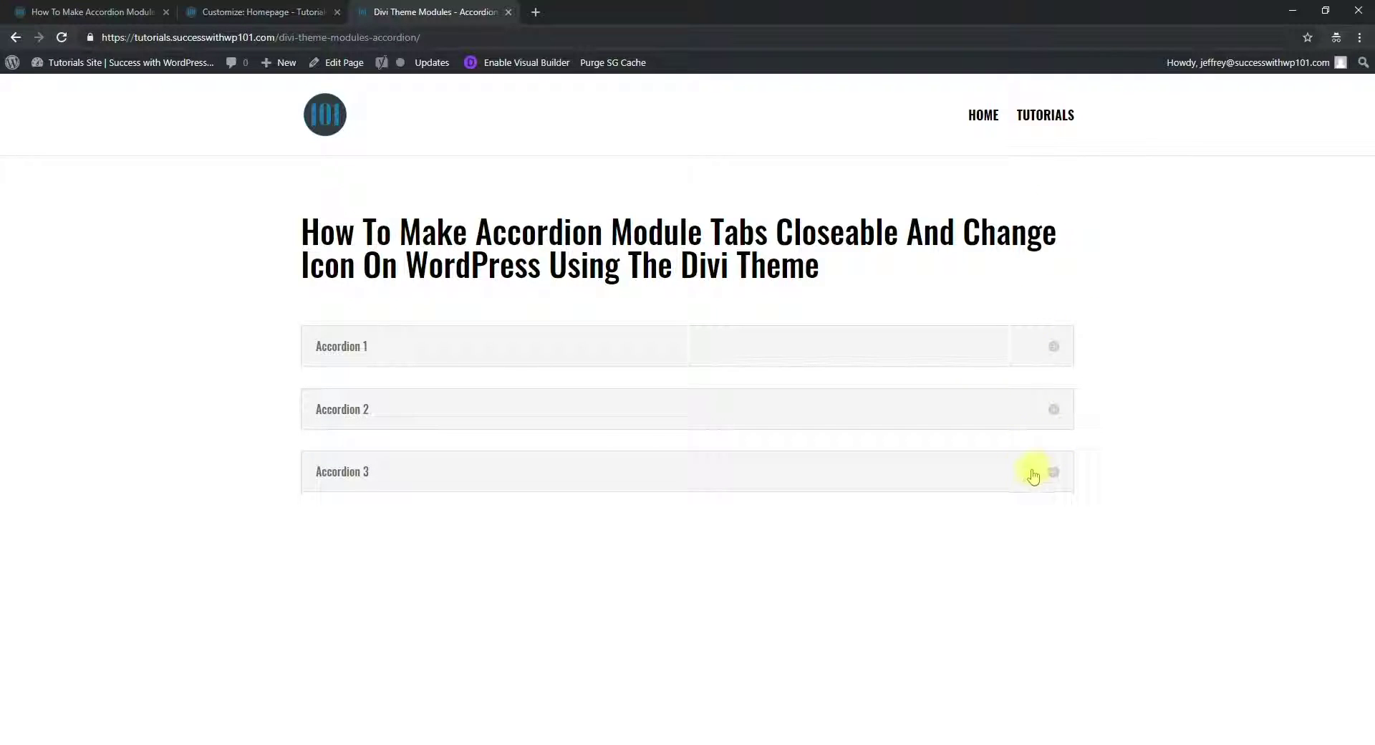
left_click(1033, 475)
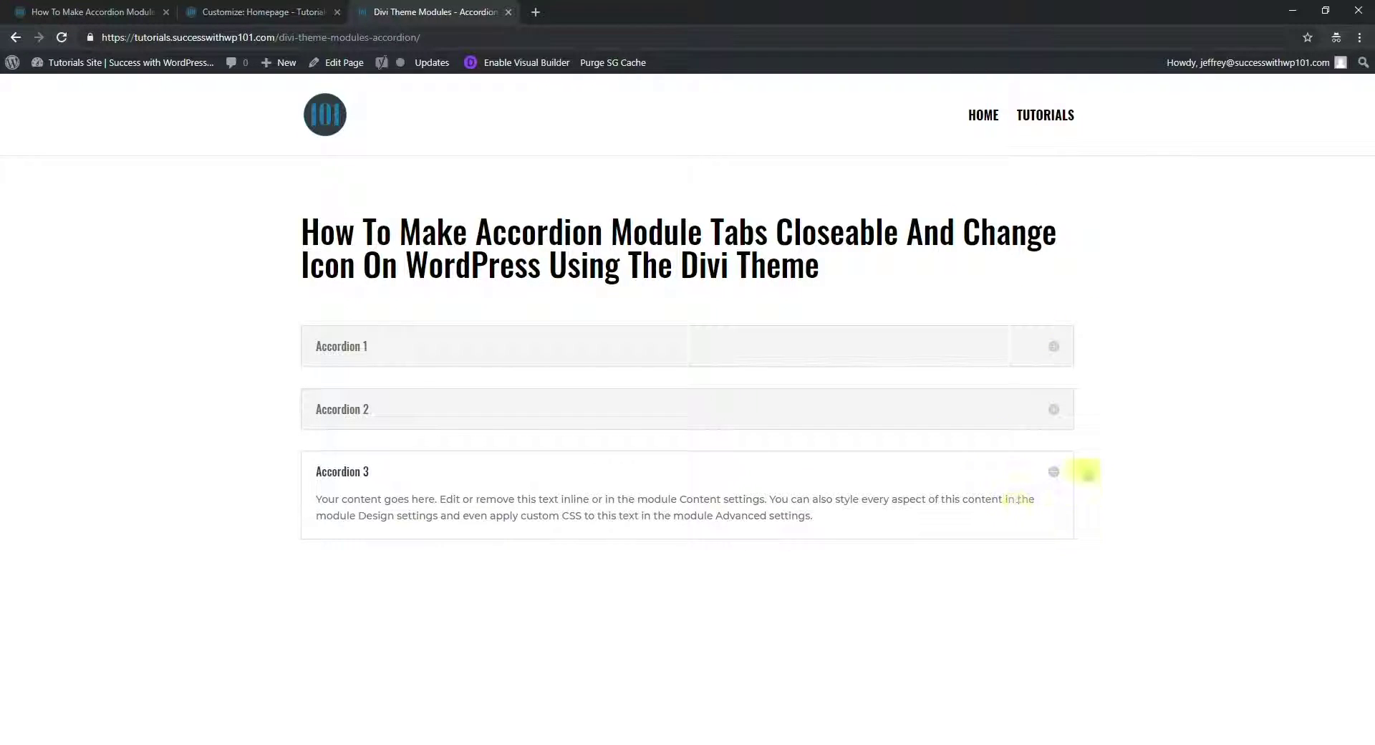
left_click(1053, 474)
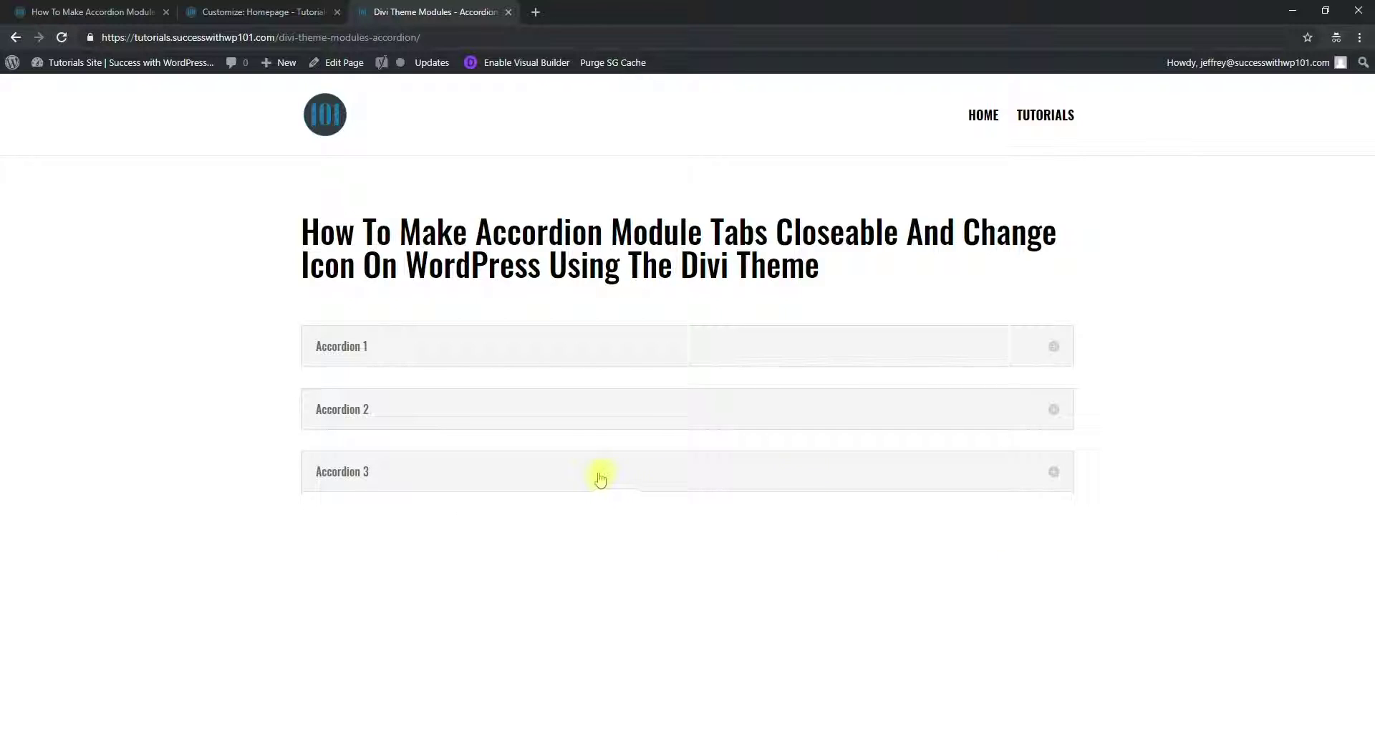